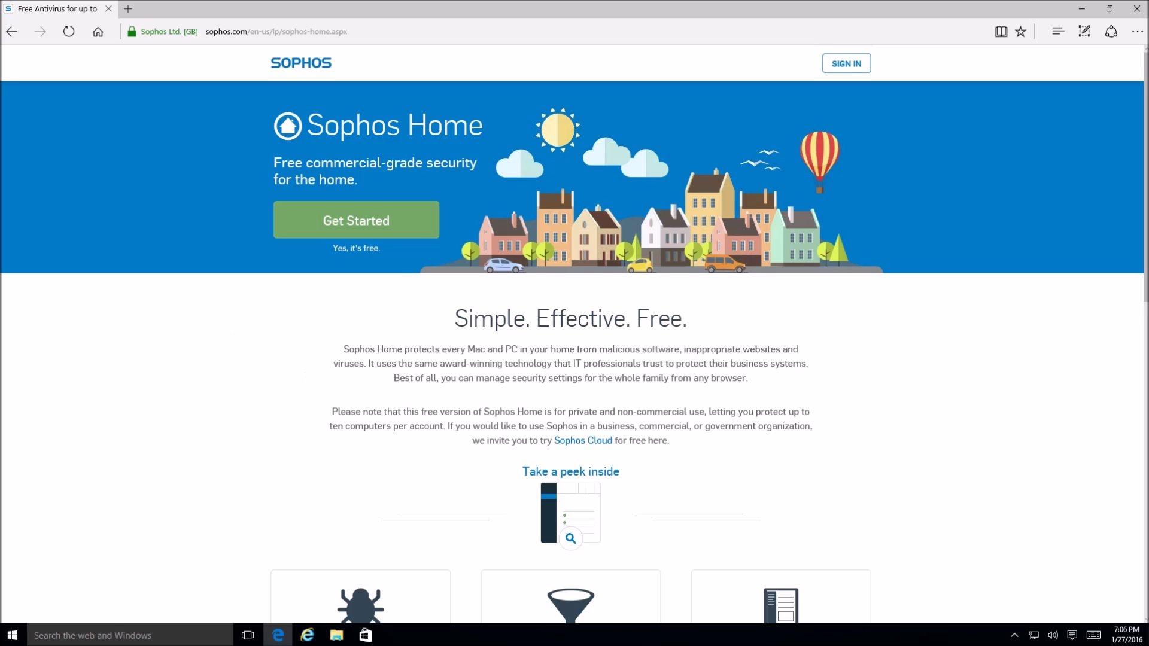
# - Browse the Sophos Home product page, then open the free account sign-up page via Get Started
pyautogui.scroll(-6, 795, 351)
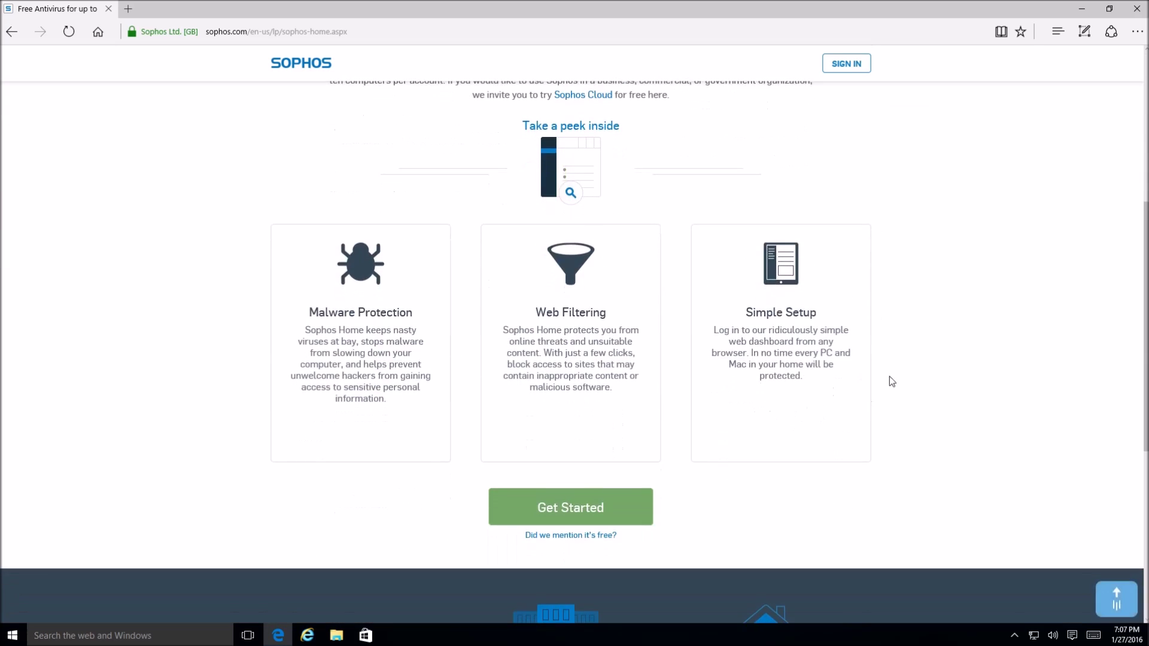
pyautogui.scroll(2, 891, 386)
pyautogui.scroll(-2, 892, 391)
pyautogui.scroll(5, 834, 309)
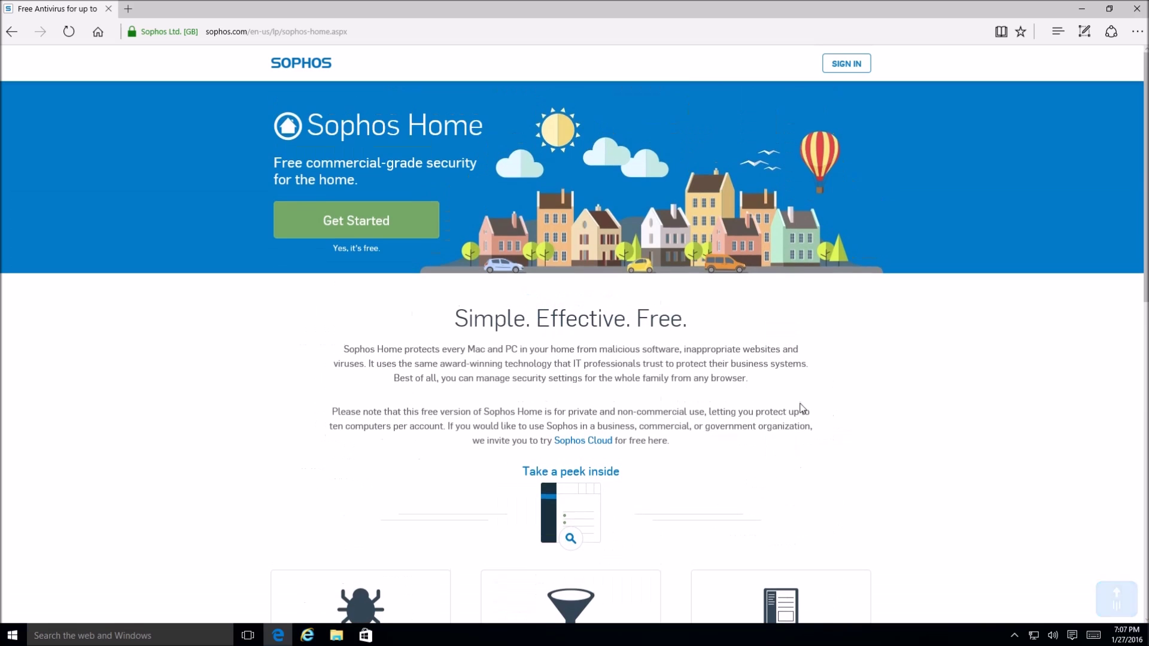
pyautogui.click(346, 219)
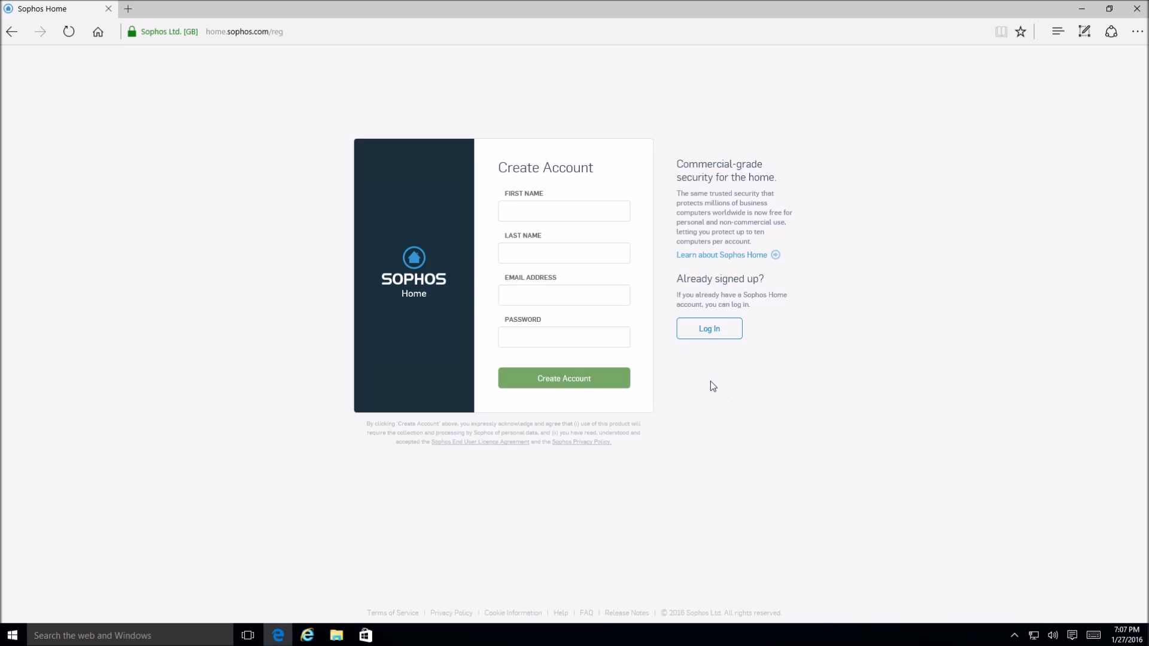
# - Switch to Log In and sign in with the account e-mail and password
pyautogui.click(705, 329)
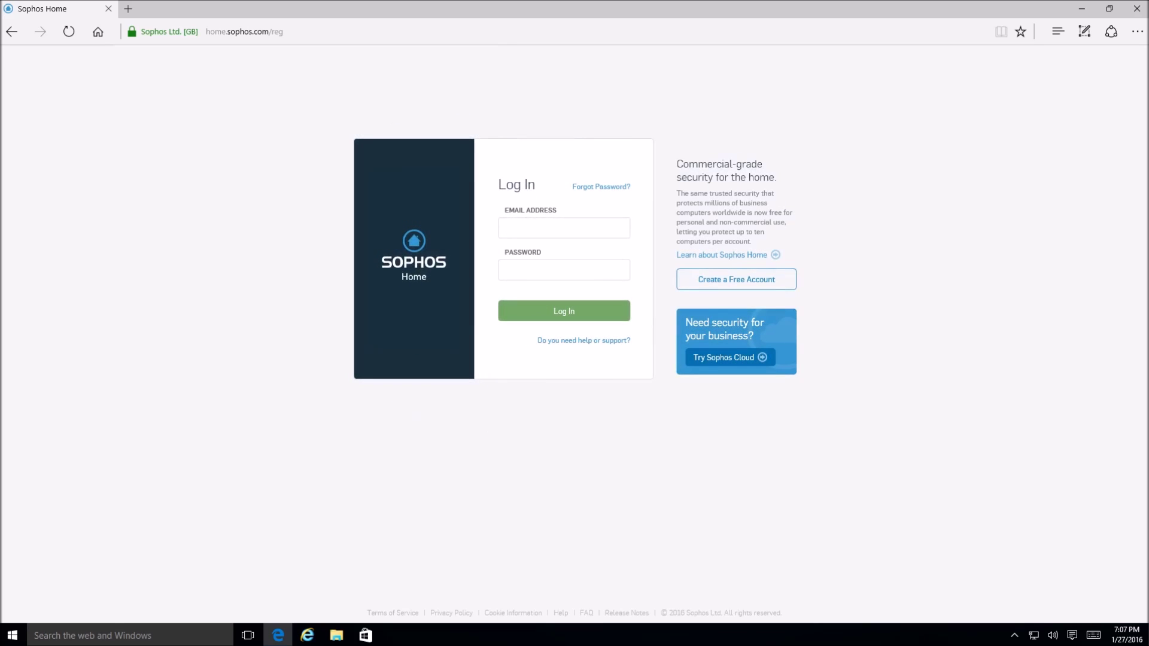
pyautogui.press('Tab')
pyautogui.write('•••••••••')
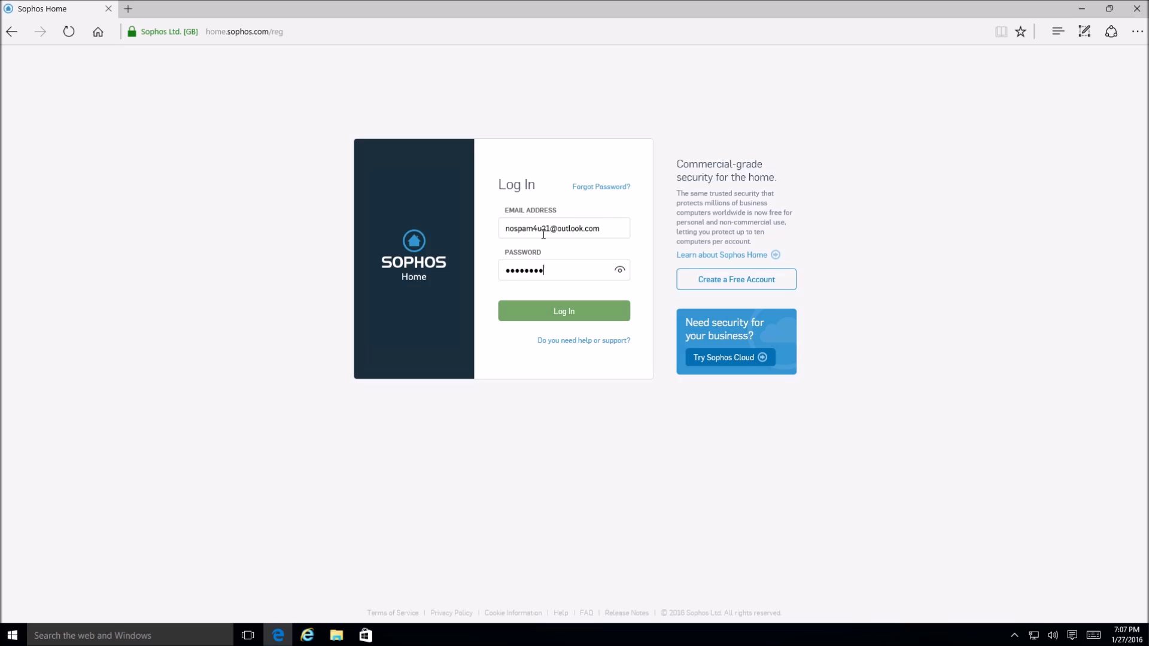
pyautogui.press('Return')
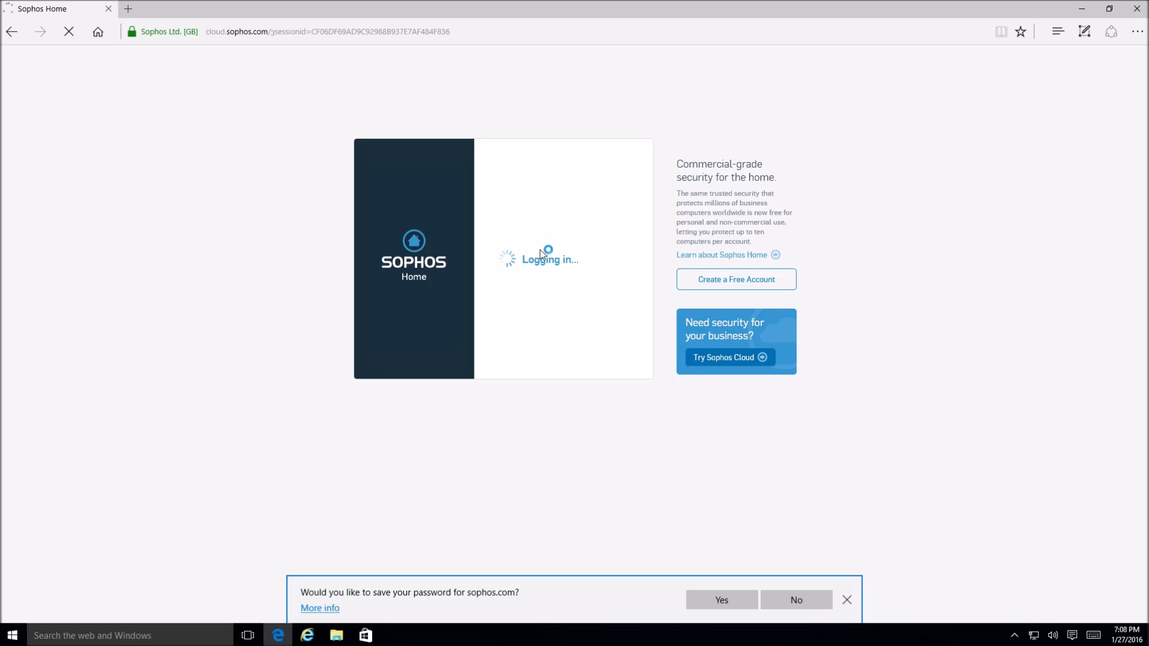
# - Decline saving the password and download the Sophos Home installer from the dashboard
pyautogui.click(789, 600)
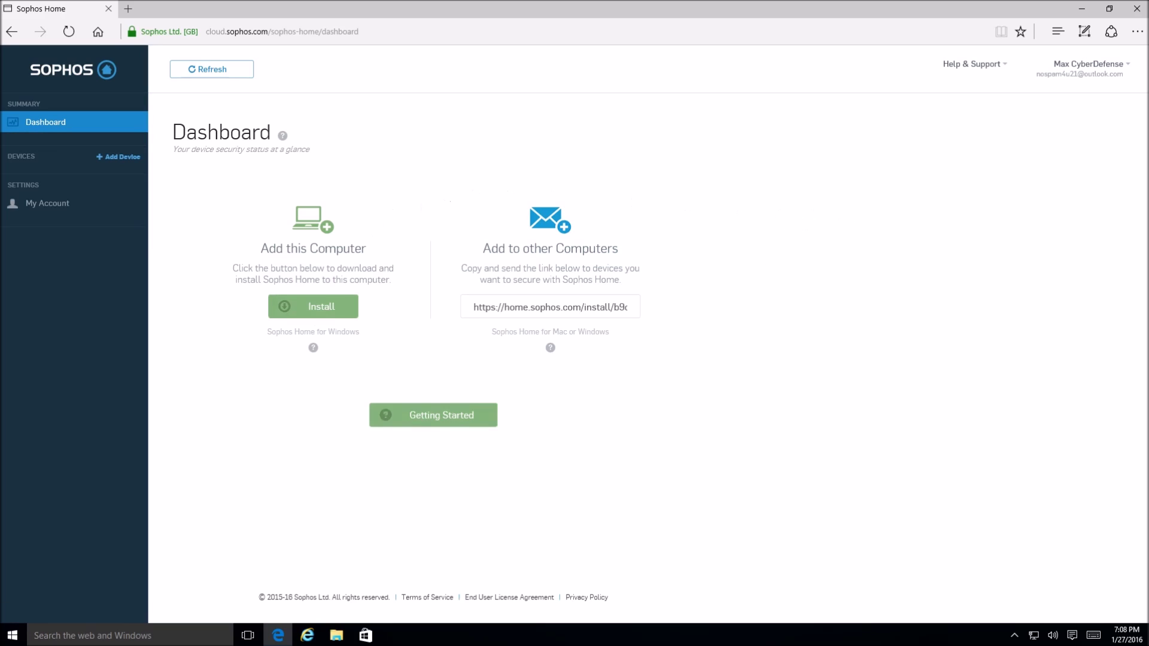
pyautogui.click(310, 318)
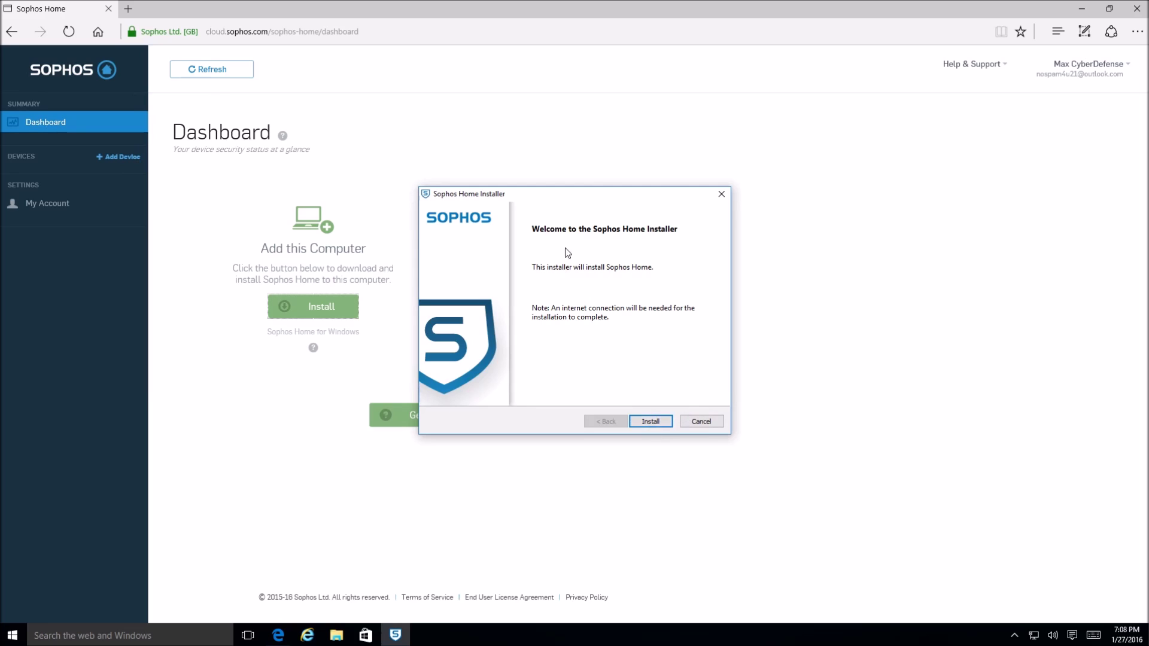
# - Run the Sophos Home installation through to Installation is Complete and finish the installer
pyautogui.click(651, 422)
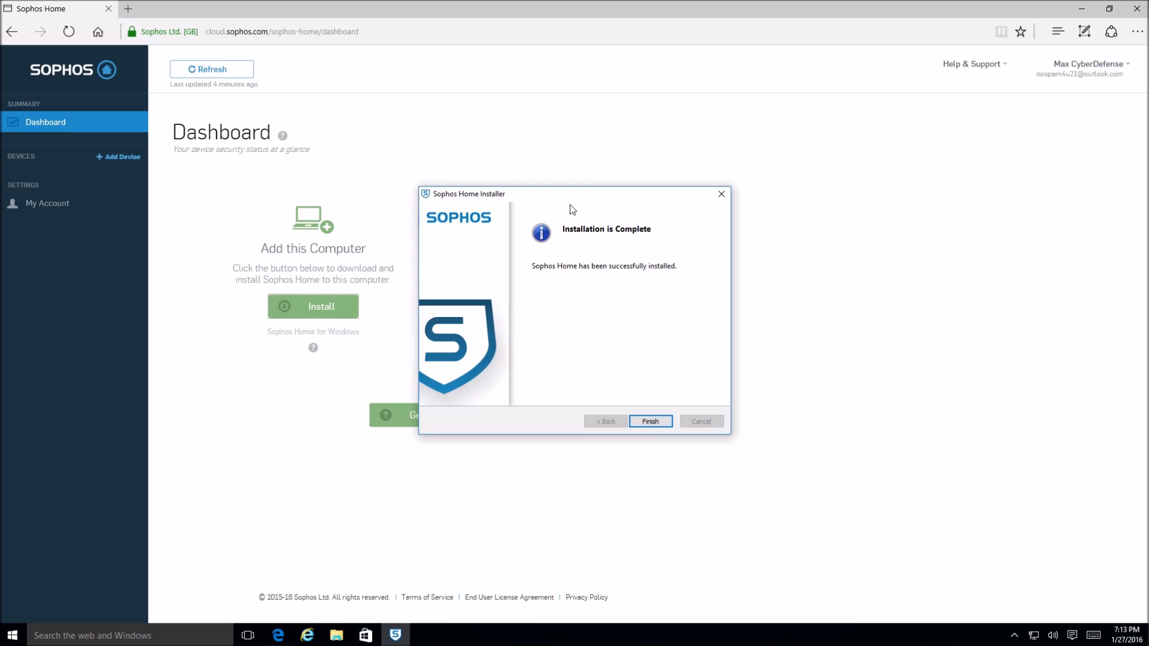
pyautogui.click(645, 424)
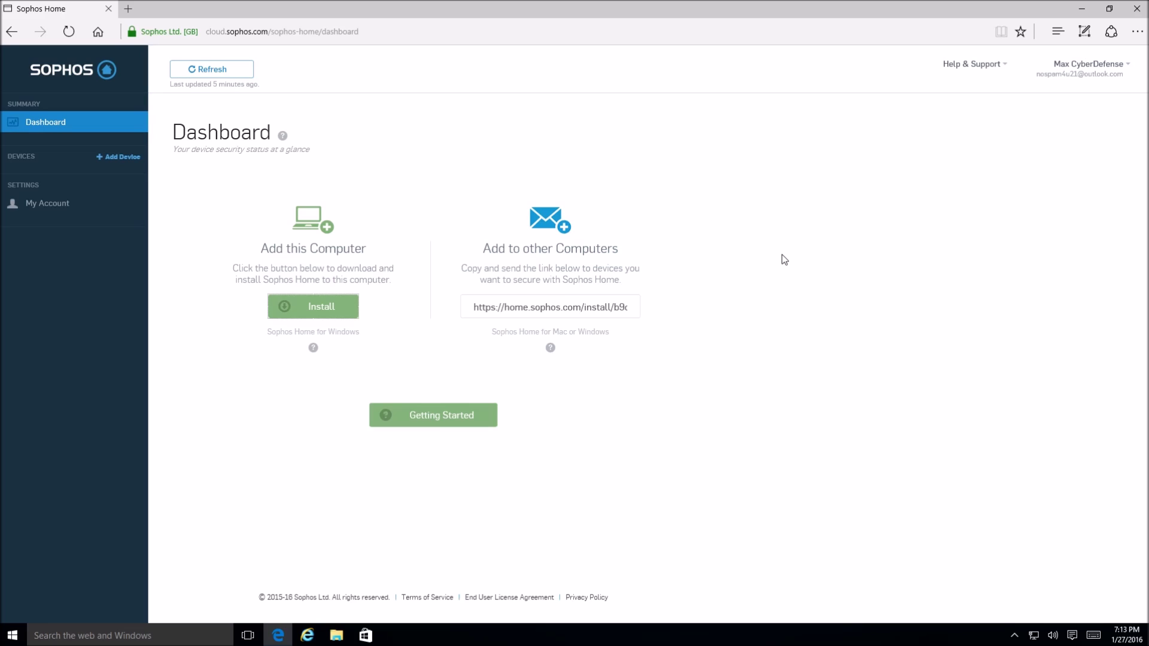
pyautogui.click(1013, 636)
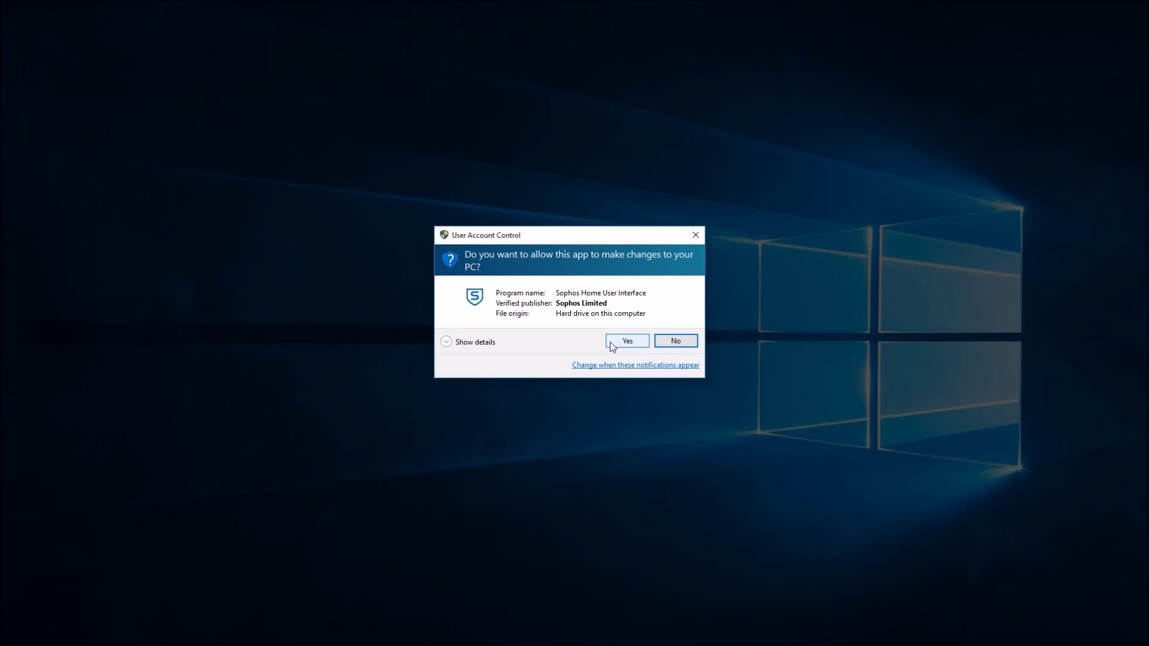
# - Approve the User Account Control prompt for Sophos Home and move its Secured window toward the centre
pyautogui.click(627, 341)
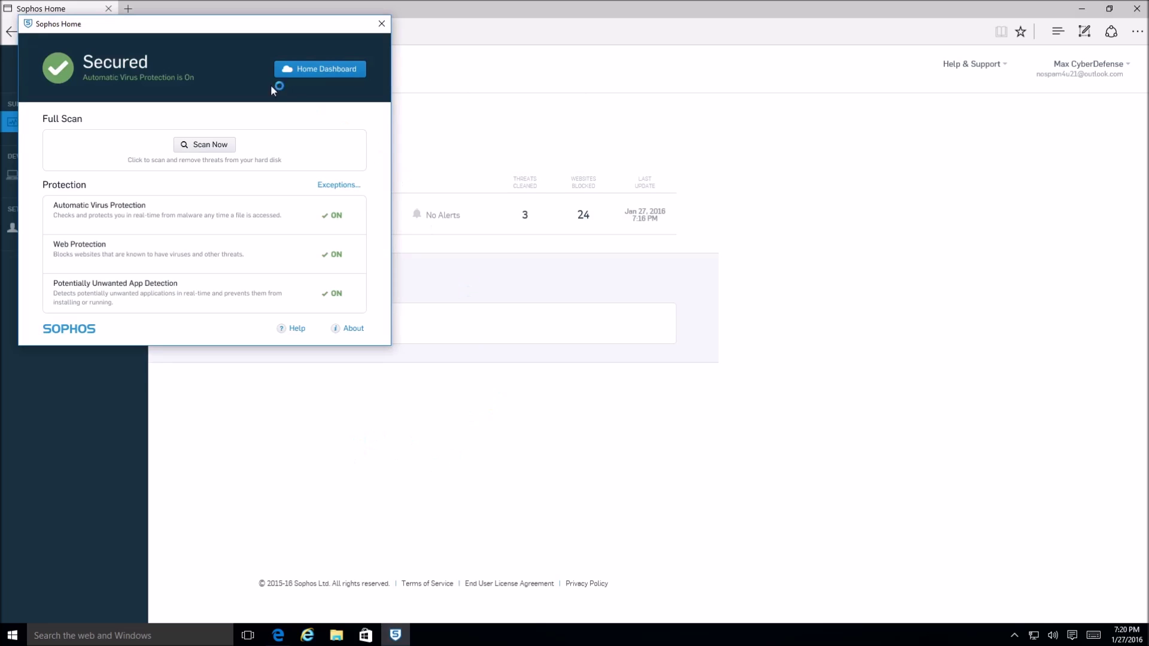
pyautogui.moveTo(229, 35); pyautogui.dragTo(561, 157)
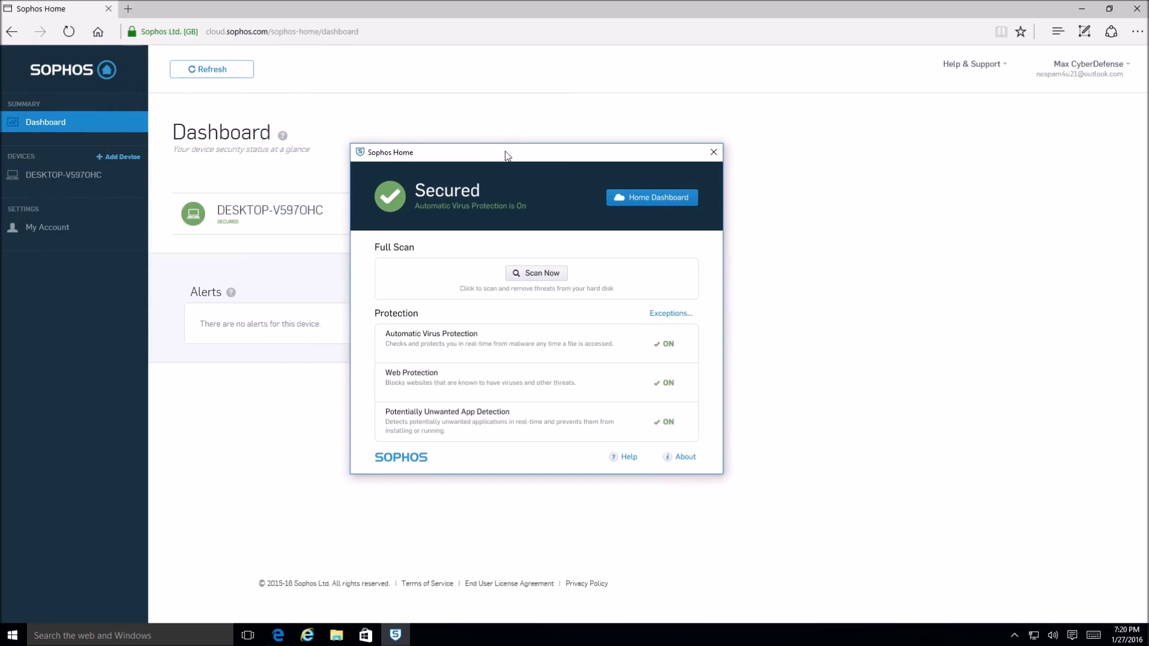
# - Centre the Sophos Home window, minimize Edge, and open the Sophos Home site from the SOPHOS logo
pyautogui.moveTo(506, 156); pyautogui.dragTo(533, 153)
pyautogui.click(1082, 8)
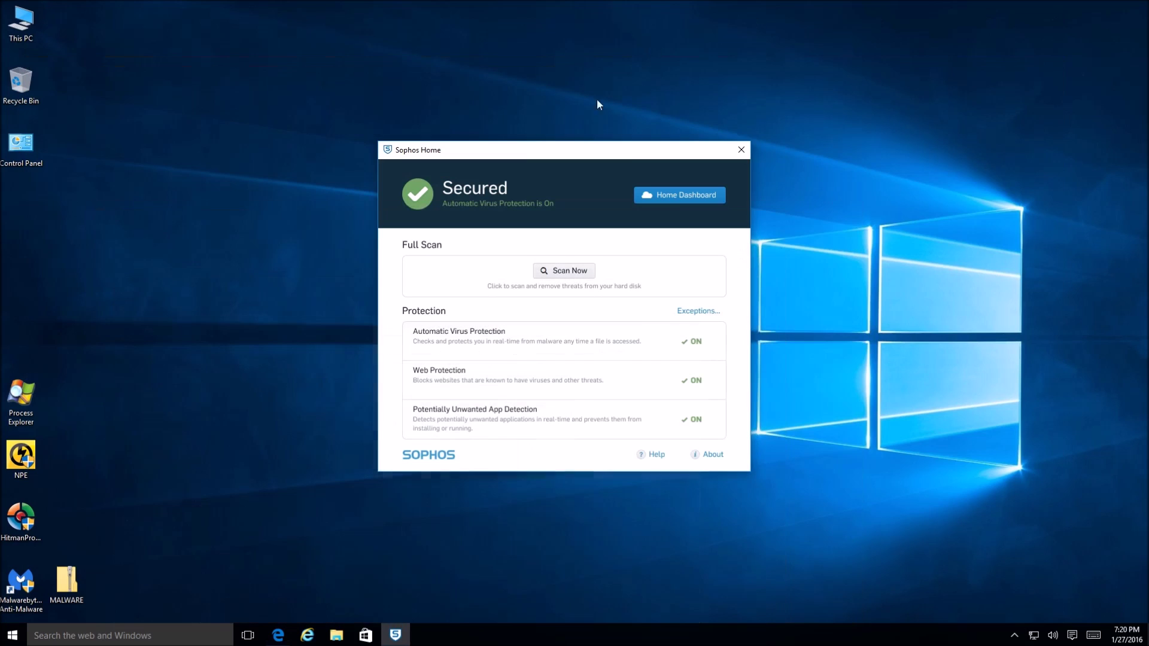
pyautogui.moveTo(597, 153); pyautogui.dragTo(585, 149)
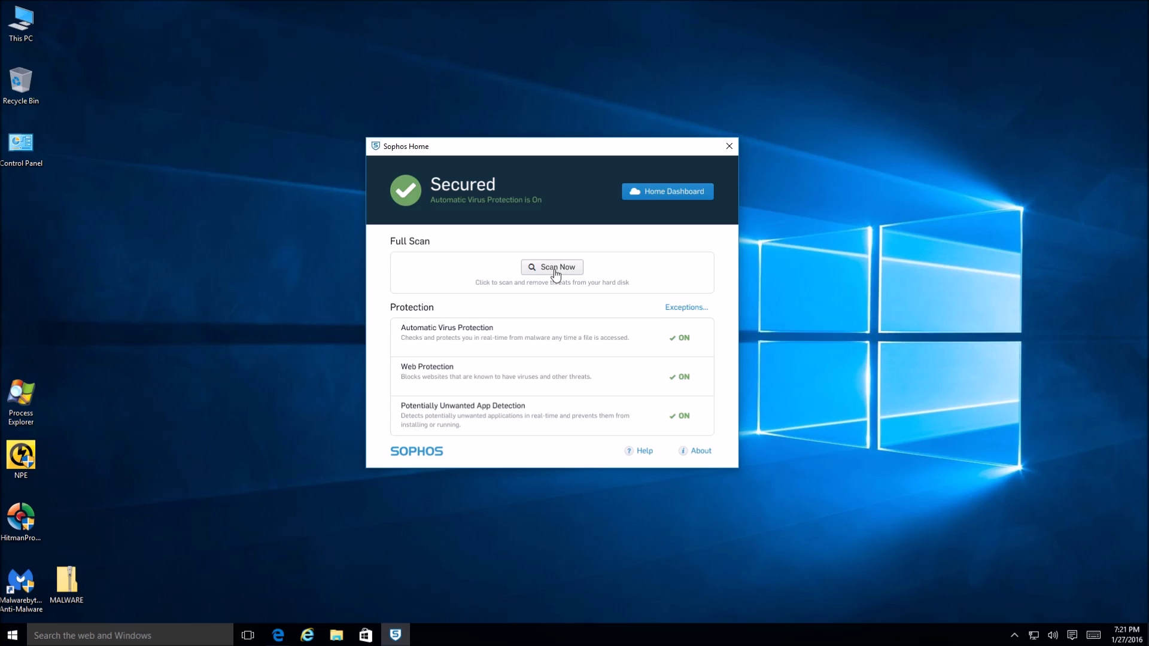
pyautogui.moveTo(697, 454)
pyautogui.click(418, 457)
# - Close the extra Sophos Home login tab and minimize Edge to reveal the app window
pyautogui.click(672, 192)
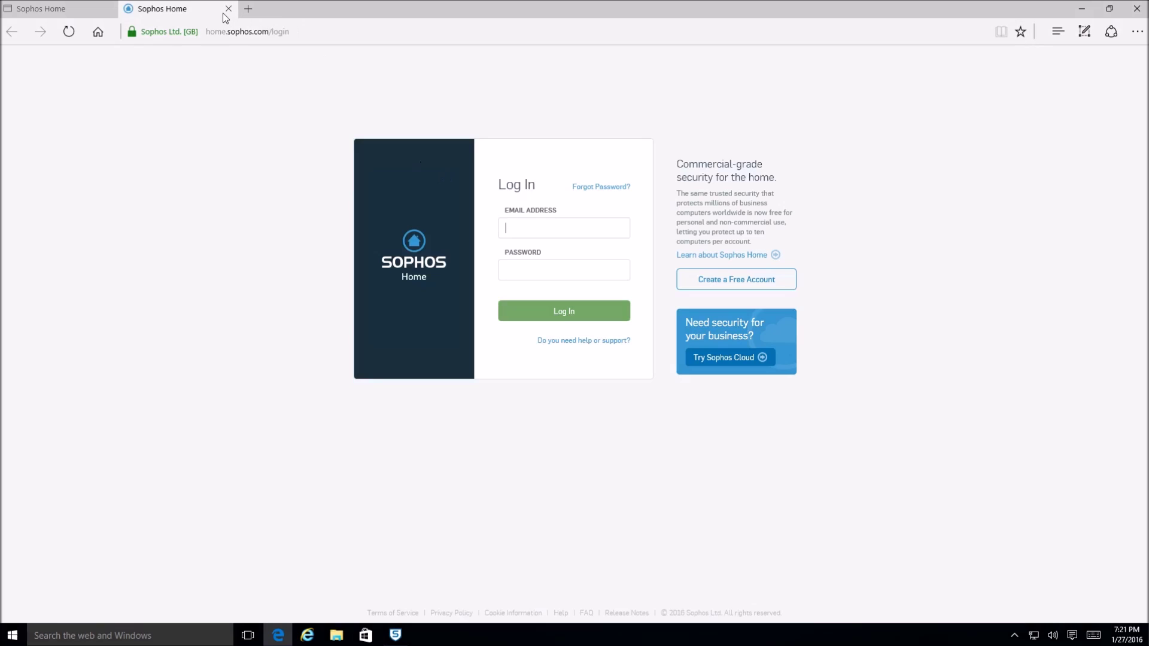
pyautogui.click(228, 8)
pyautogui.click(1080, 11)
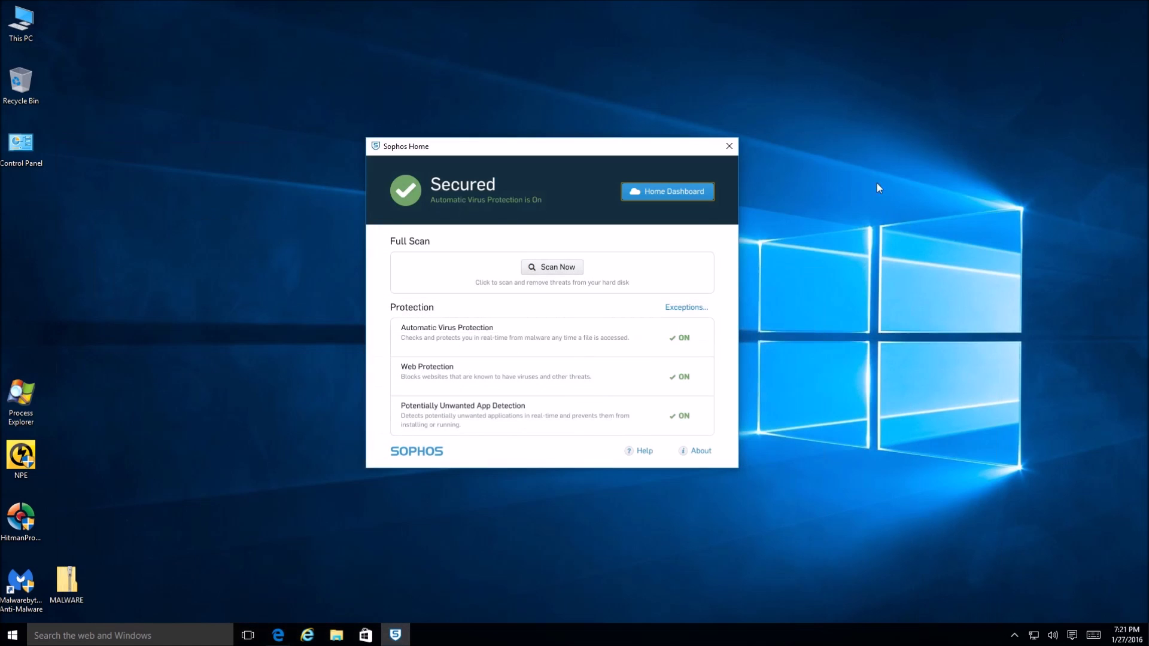
pyautogui.rightClick(380, 153)
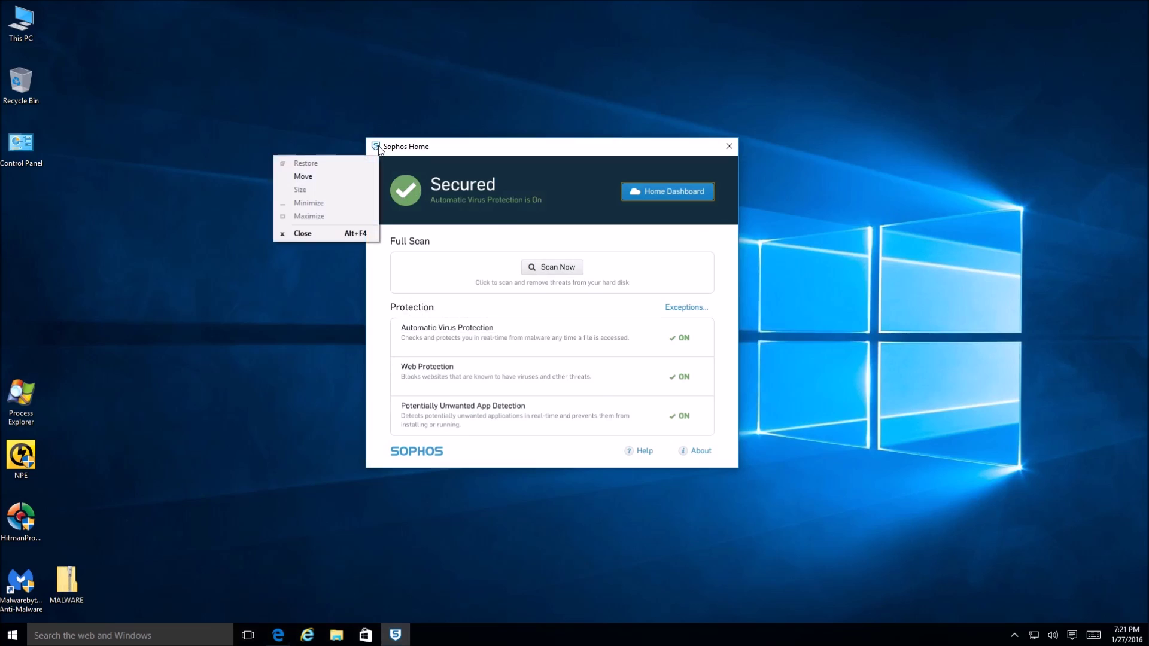
pyautogui.click(461, 148)
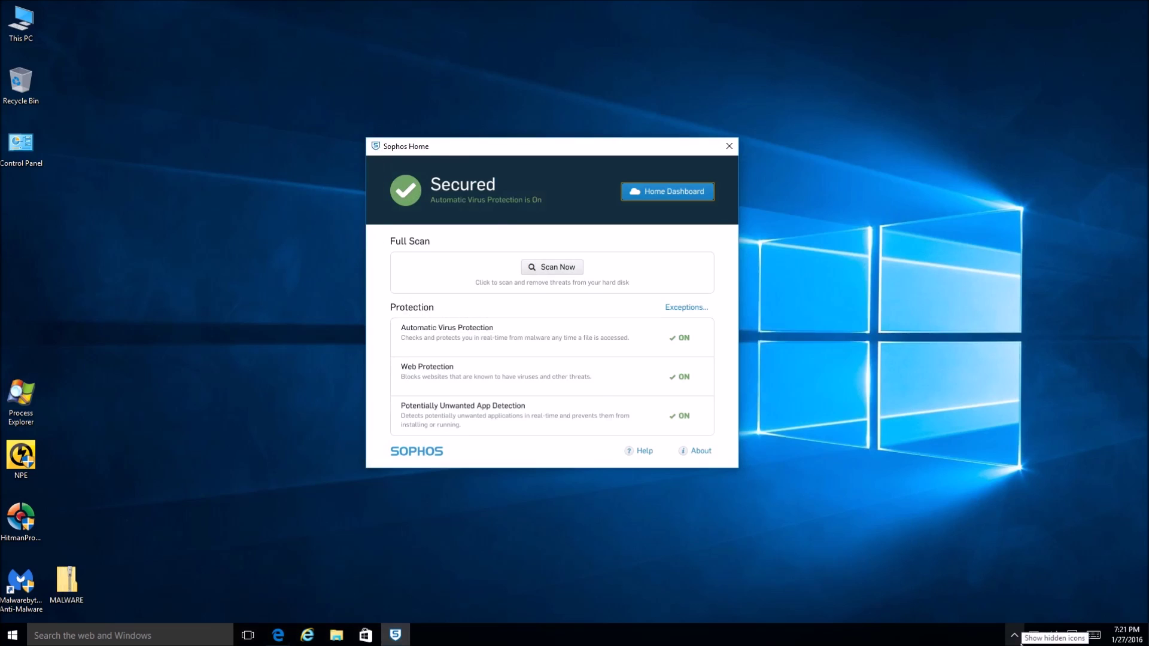
# - Run Update now from the Sophos tray icon, then open the online Sophos Home dashboard
pyautogui.click(1013, 635)
pyautogui.rightClick(1001, 613)
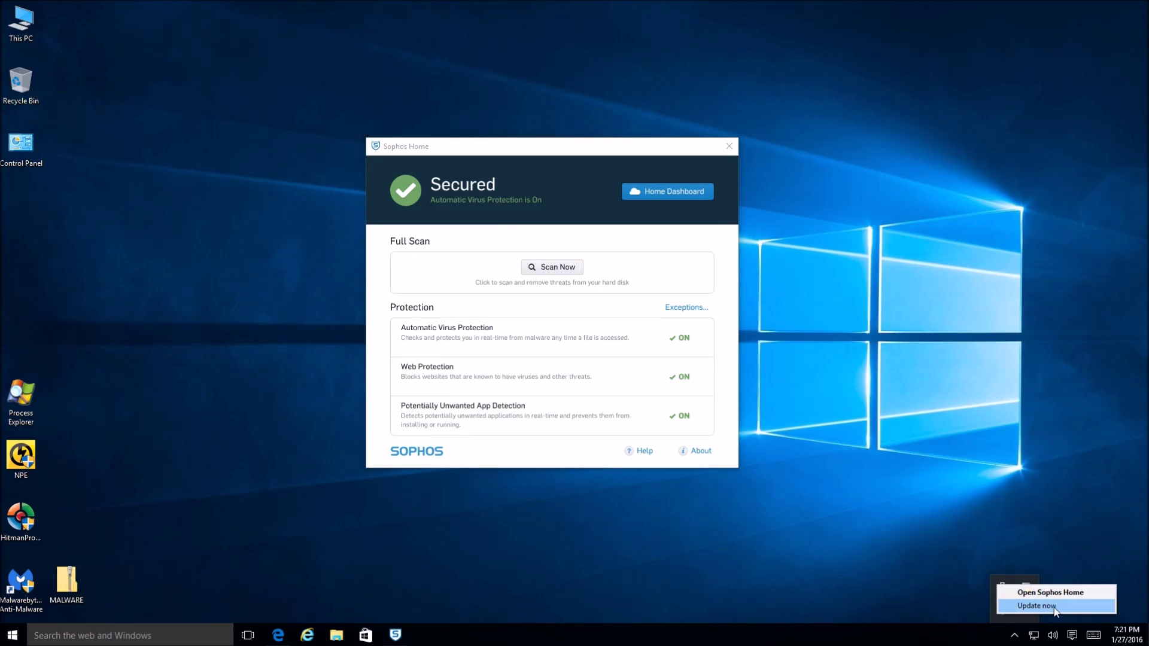
pyautogui.click(1054, 608)
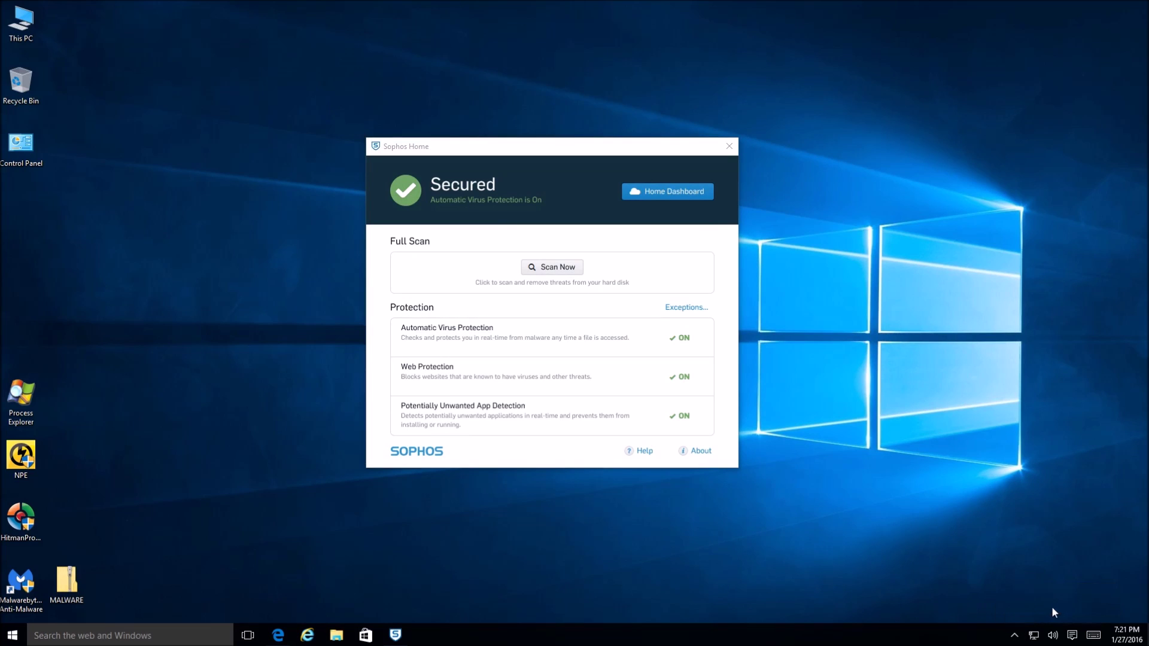
pyautogui.click(1014, 634)
pyautogui.rightClick(1002, 612)
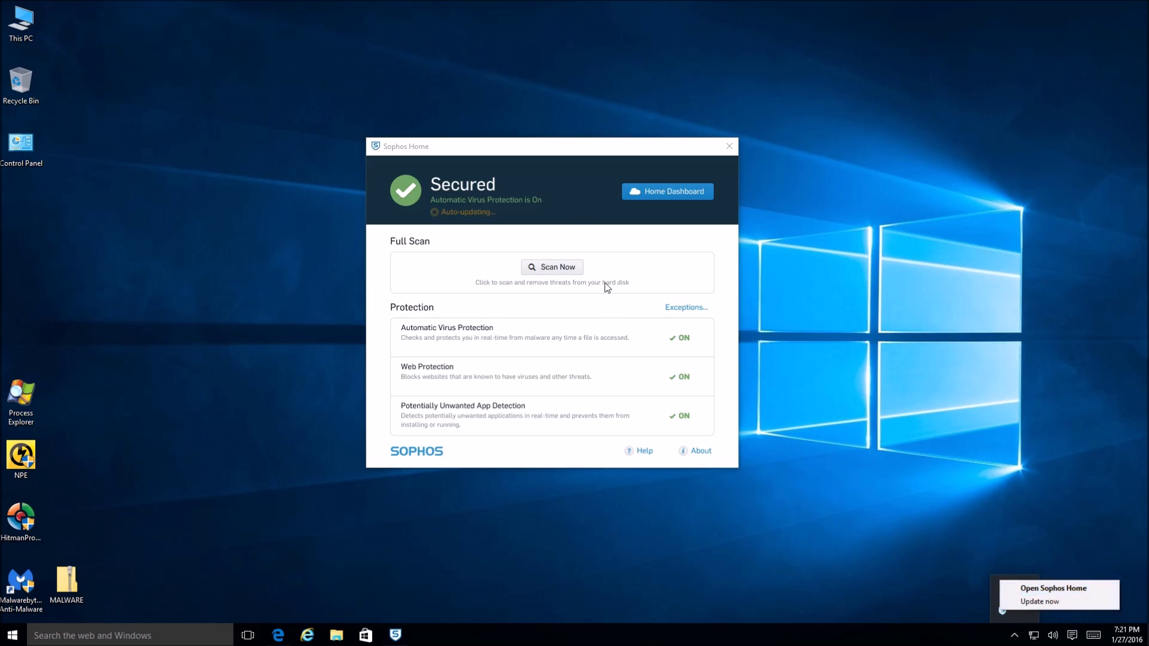
pyautogui.click(558, 153)
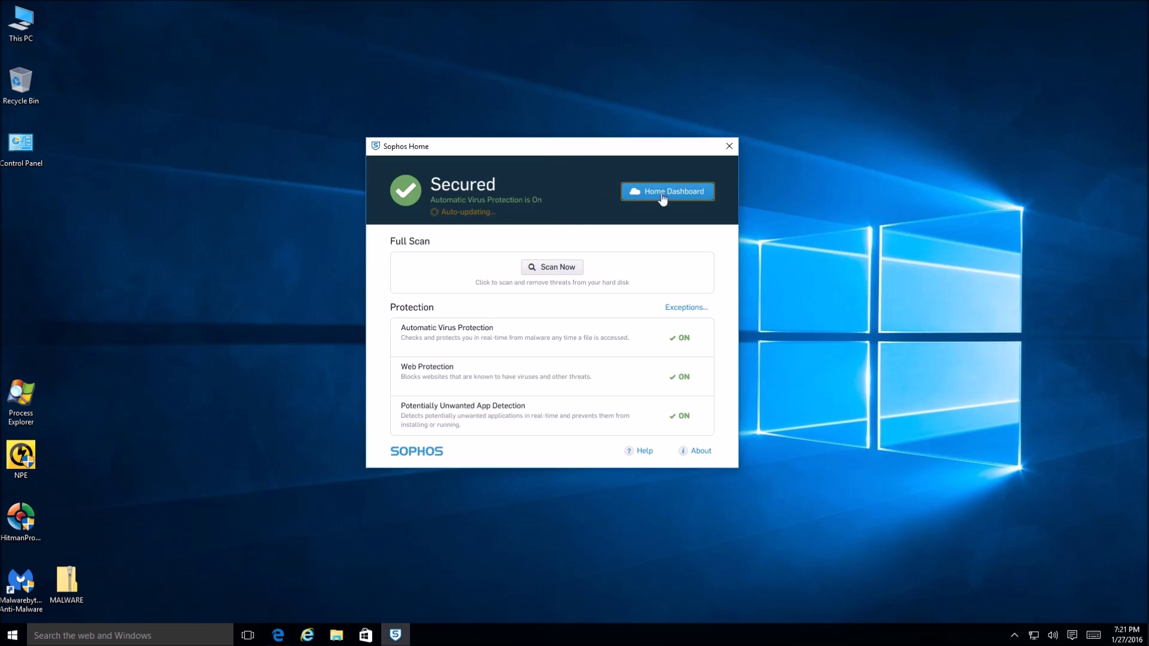
pyautogui.click(278, 636)
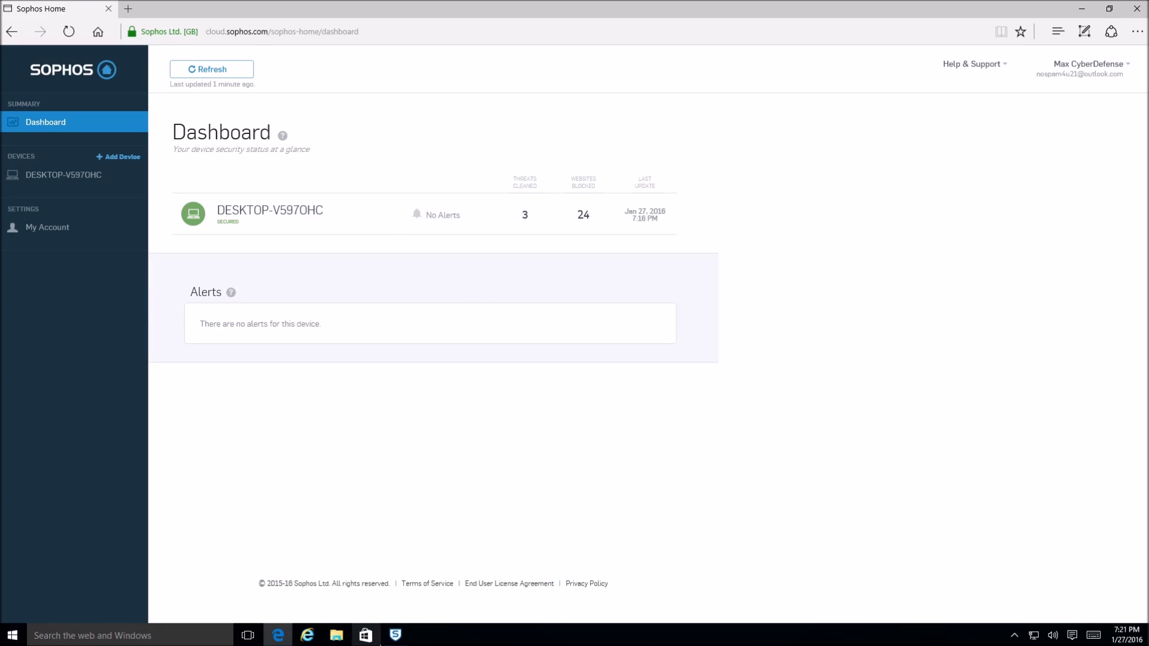
# - Bring up the Sophos Home app window, then close it to leave the secured web dashboard
pyautogui.click(394, 635)
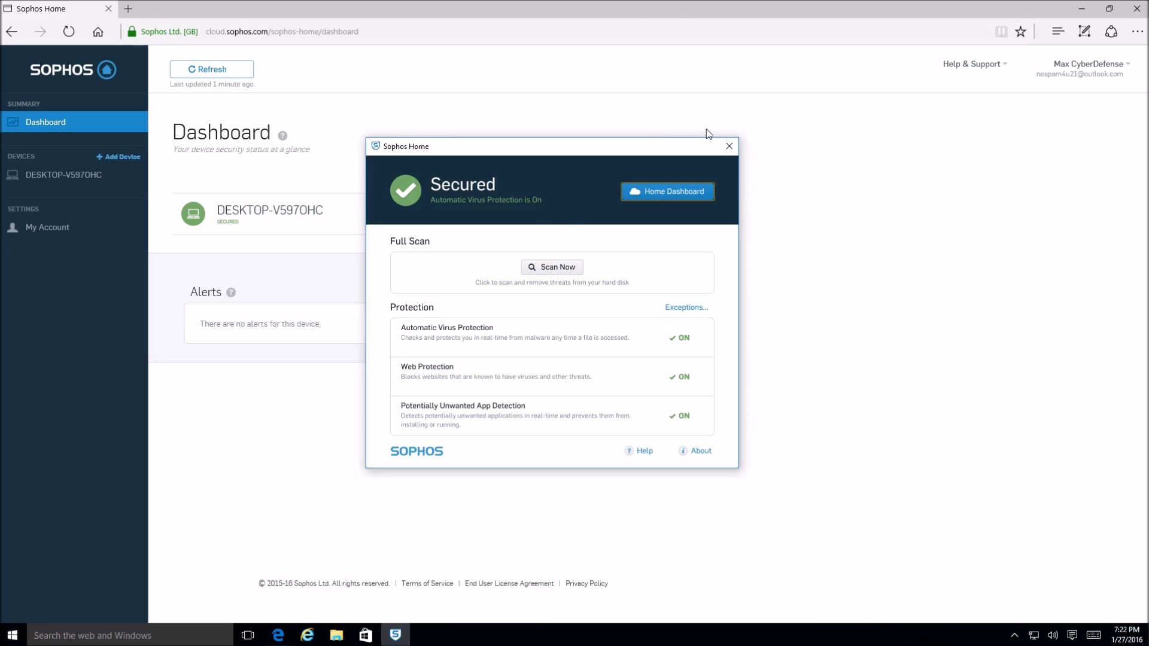
pyautogui.click(508, 4)
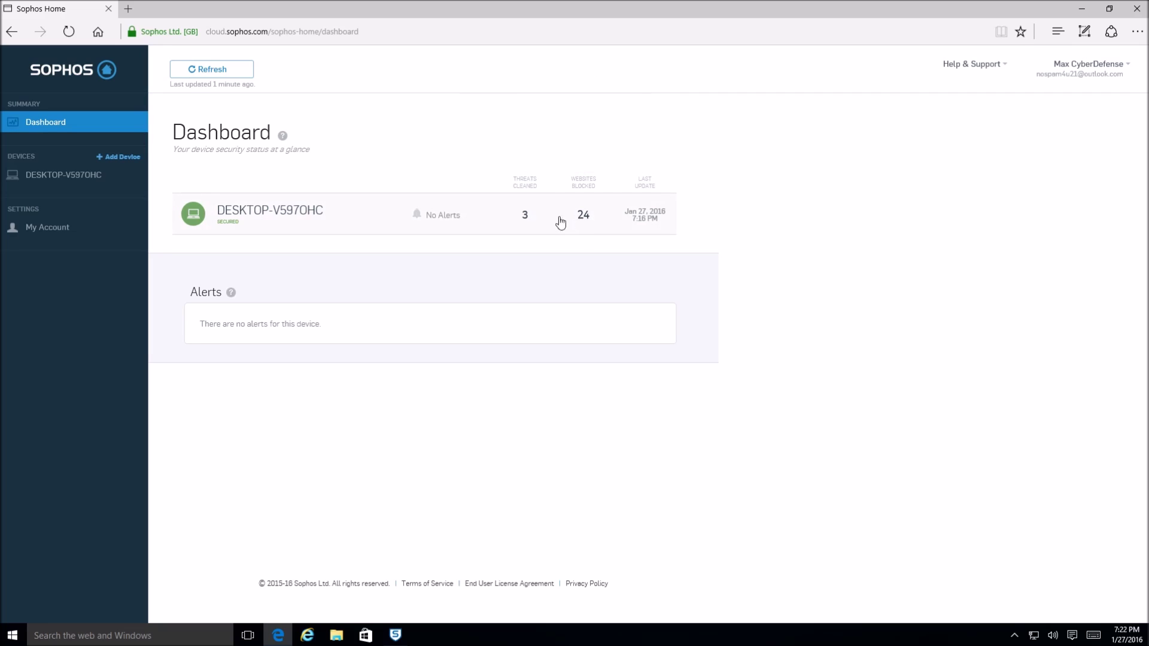
pyautogui.click(360, 220)
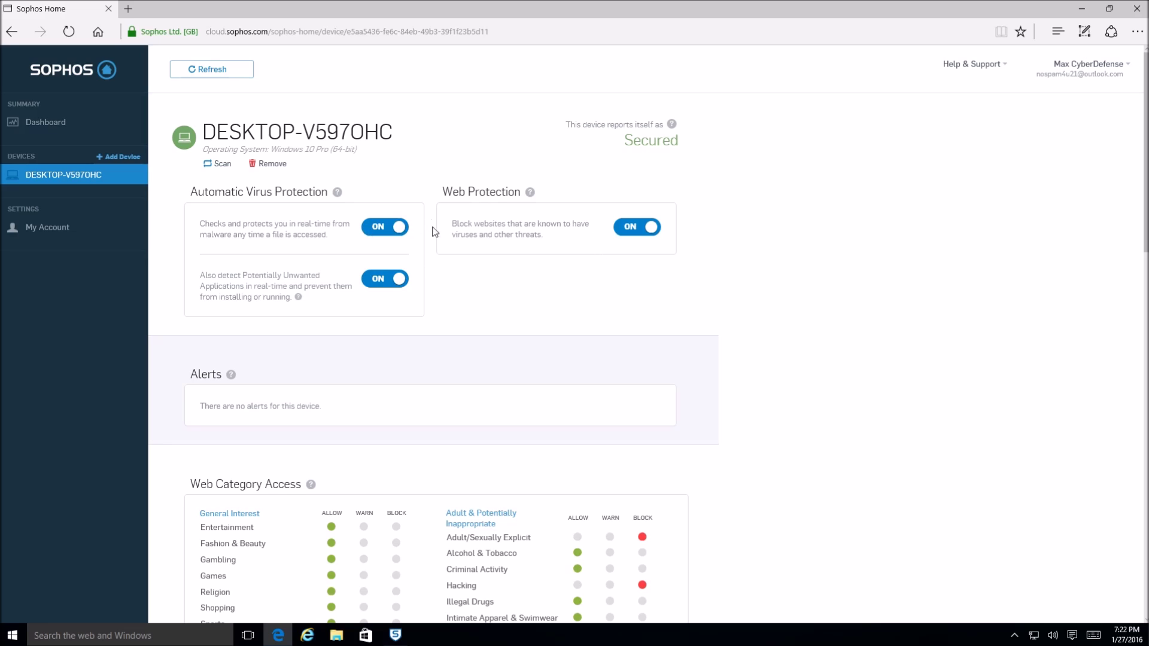
pyautogui.scroll(-4, 442, 240)
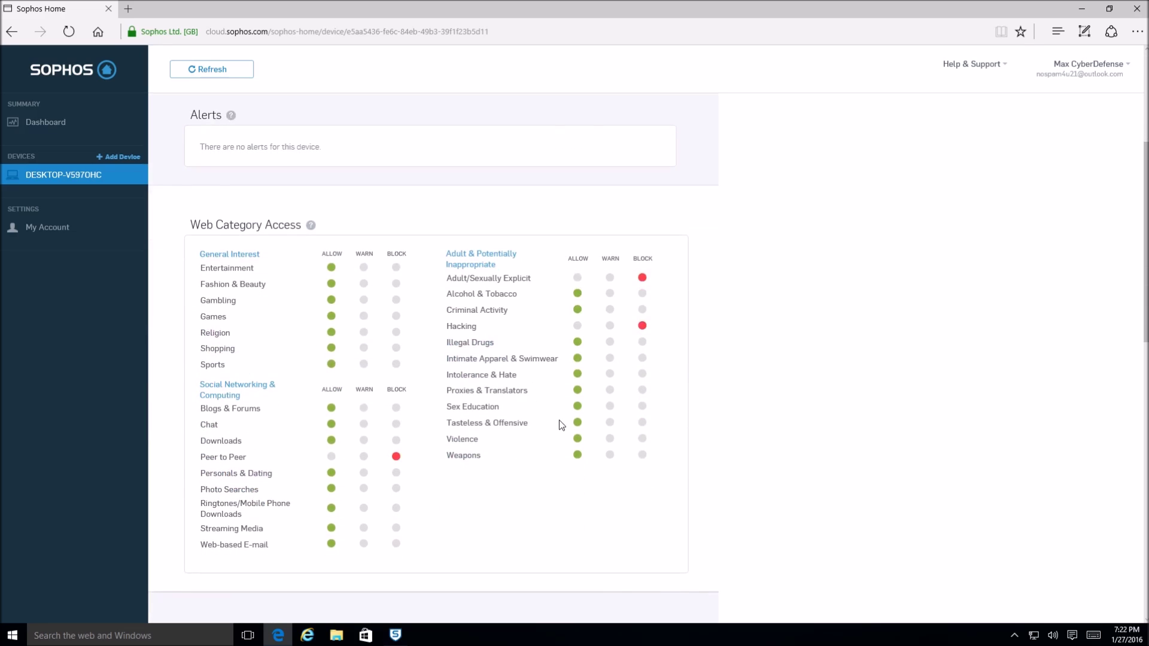
pyautogui.scroll(3, 310, 362)
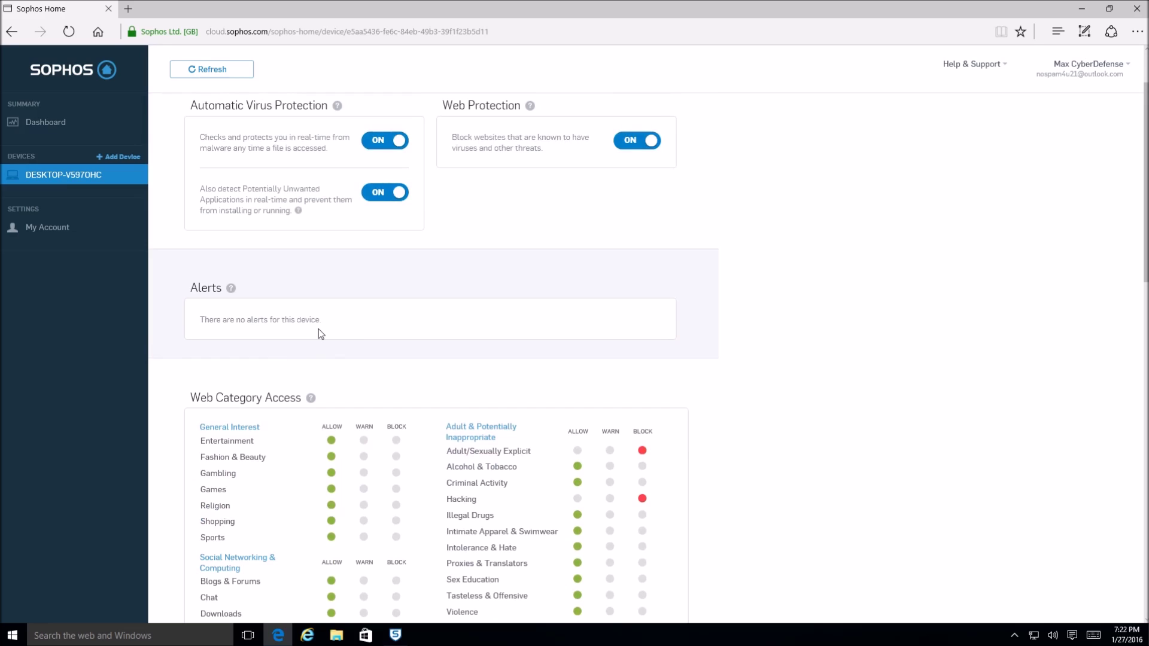
pyautogui.click(970, 64)
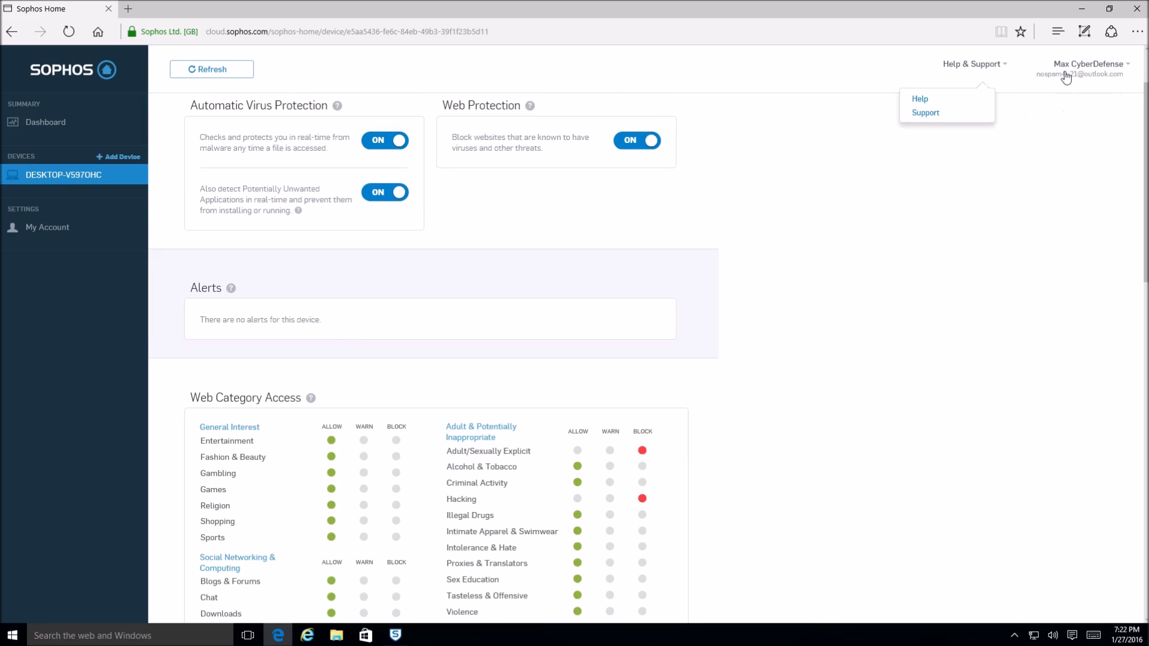
pyautogui.click(481, 323)
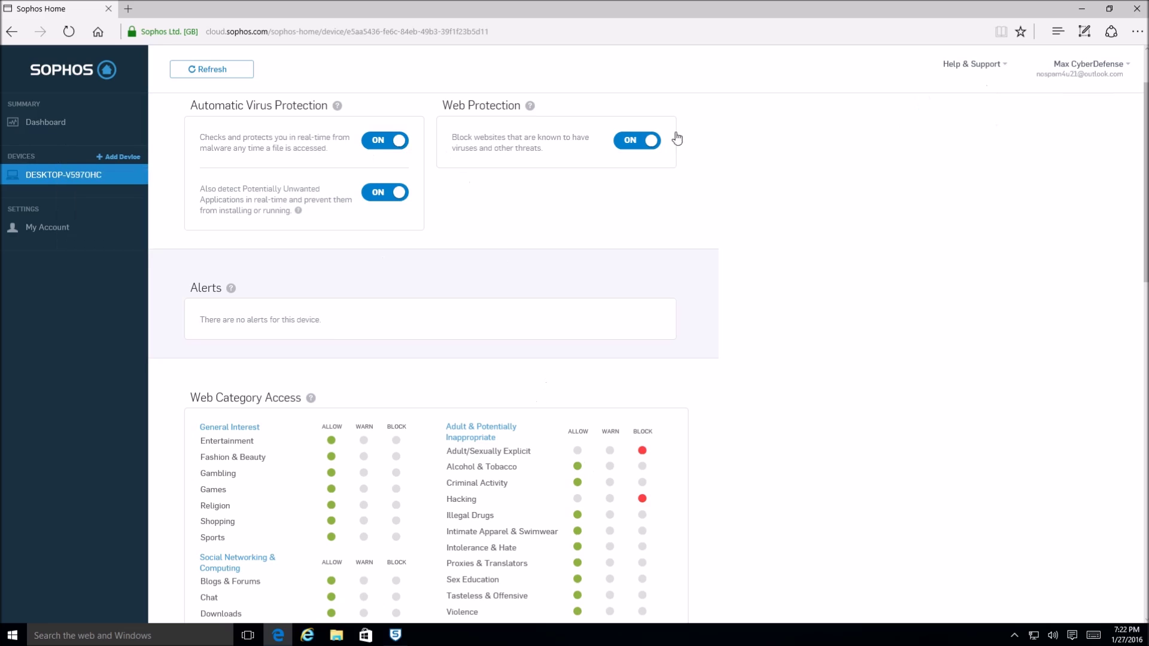
pyautogui.scroll(-3, 834, 317)
pyautogui.scroll(3, 828, 333)
pyautogui.scroll(-3, 764, 386)
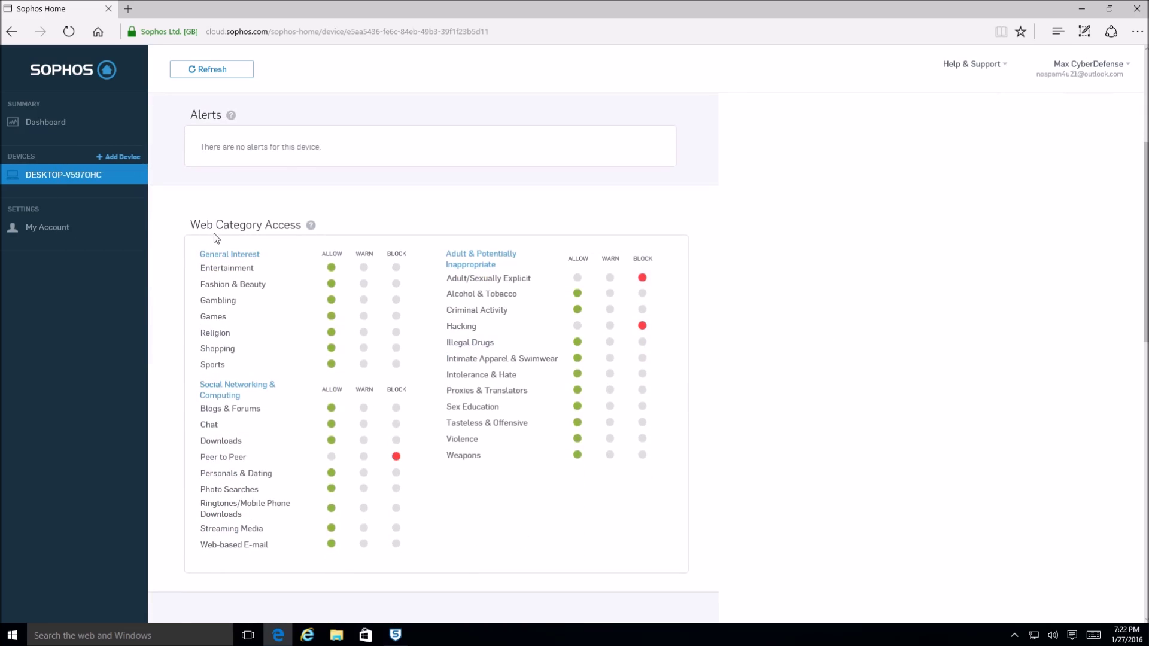
pyautogui.scroll(-2, 423, 234)
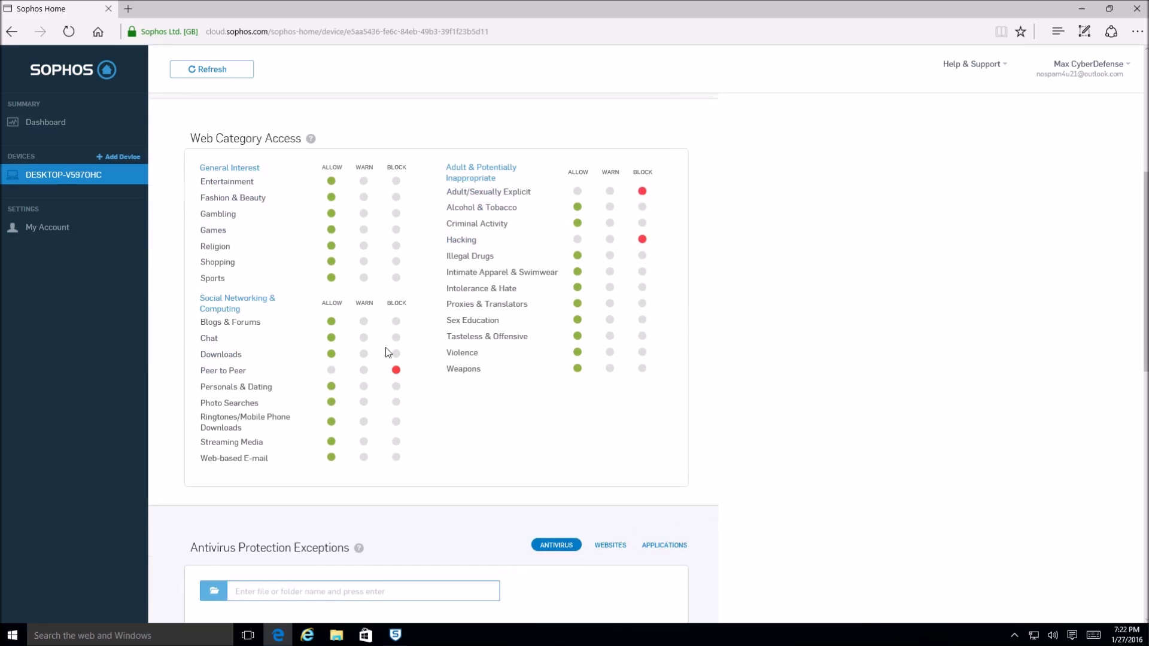
pyautogui.scroll(-2, 403, 326)
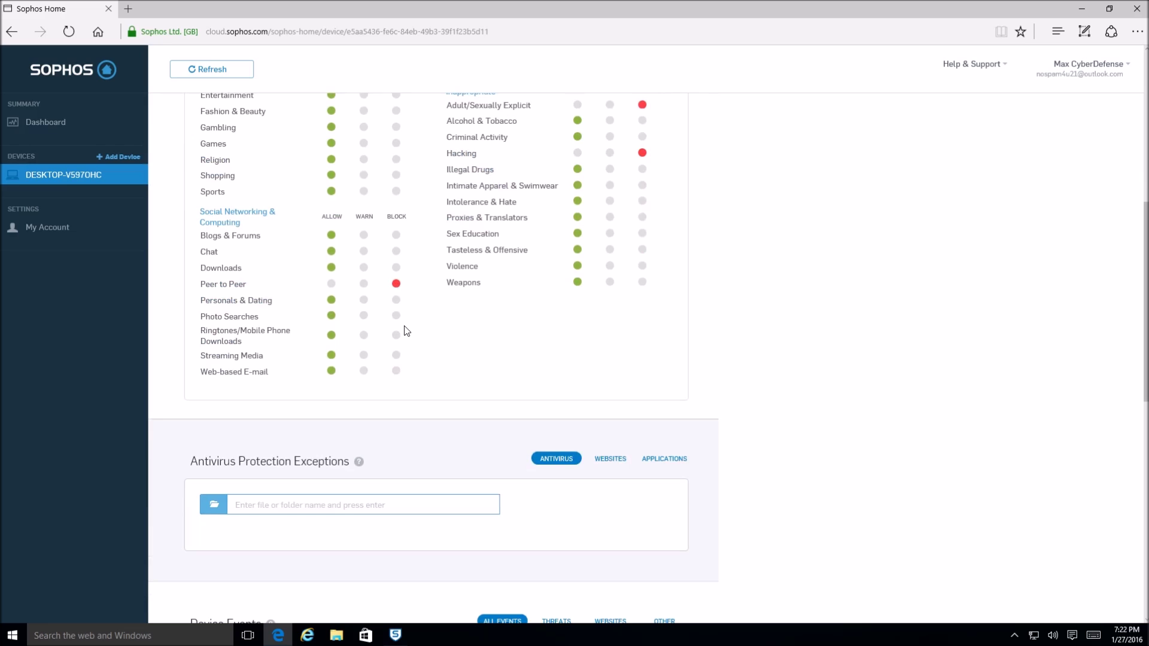
pyautogui.scroll(2, 404, 335)
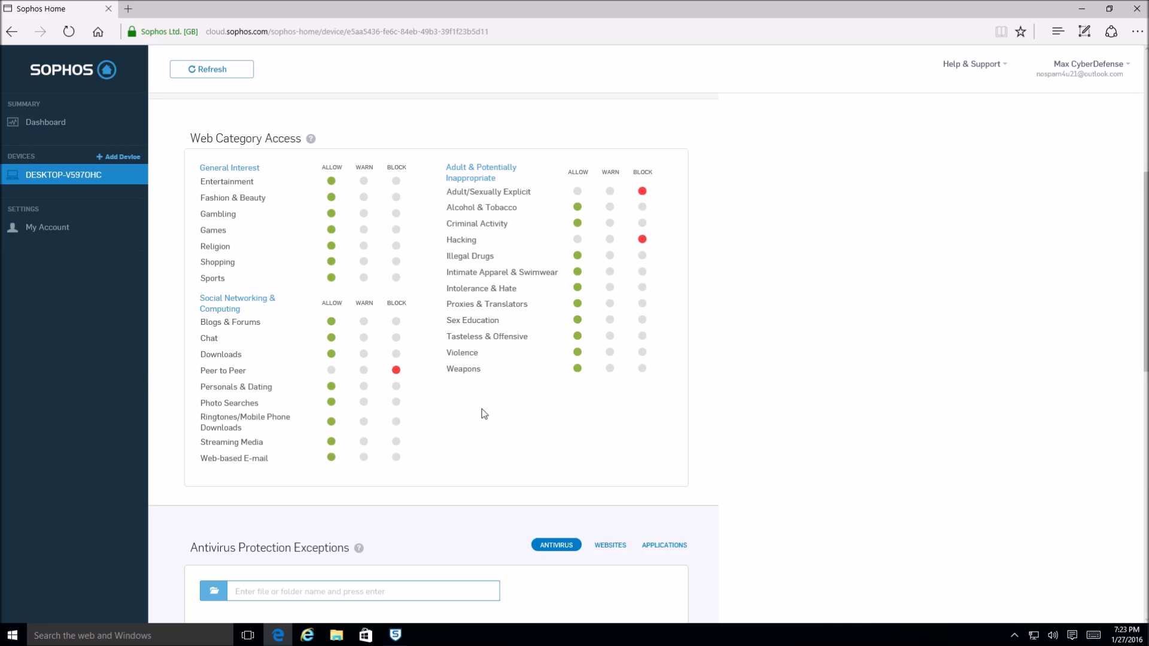
pyautogui.scroll(-10, 483, 408)
pyautogui.scroll(6, 347, 454)
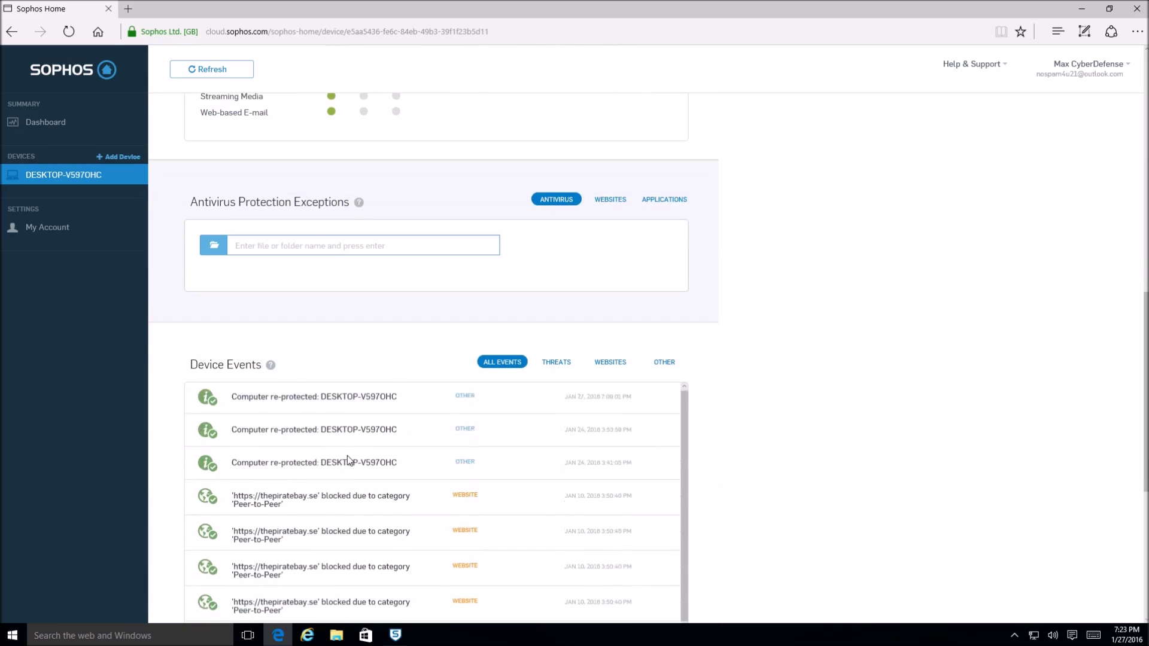
pyautogui.scroll(2, 717, 449)
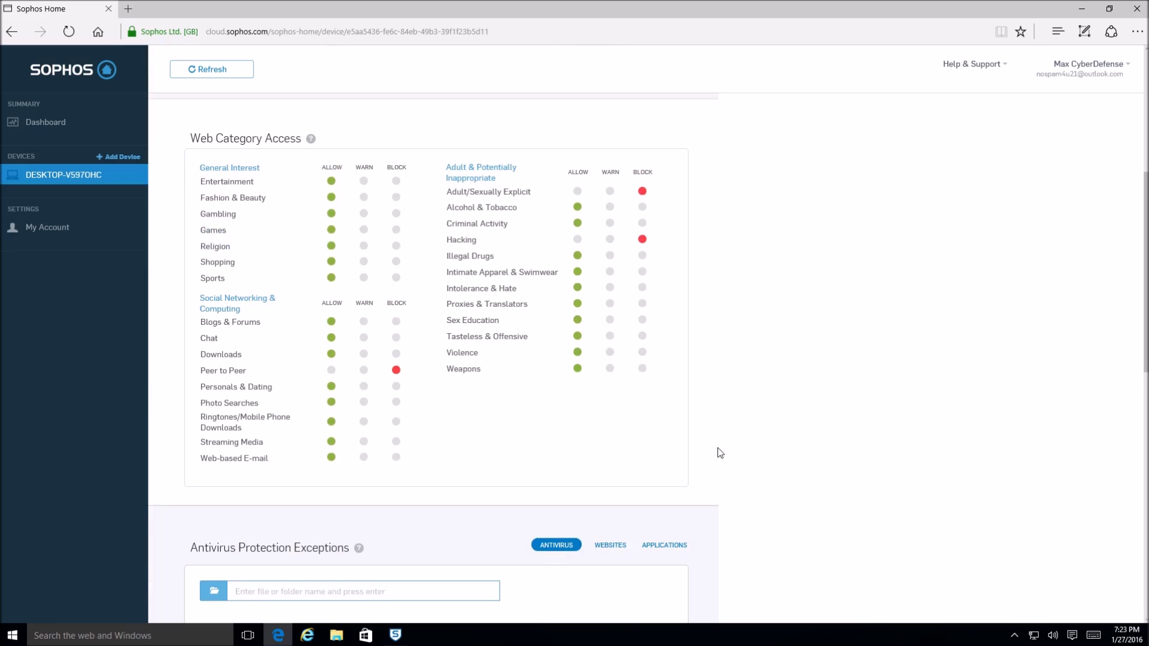
pyautogui.scroll(2, 717, 448)
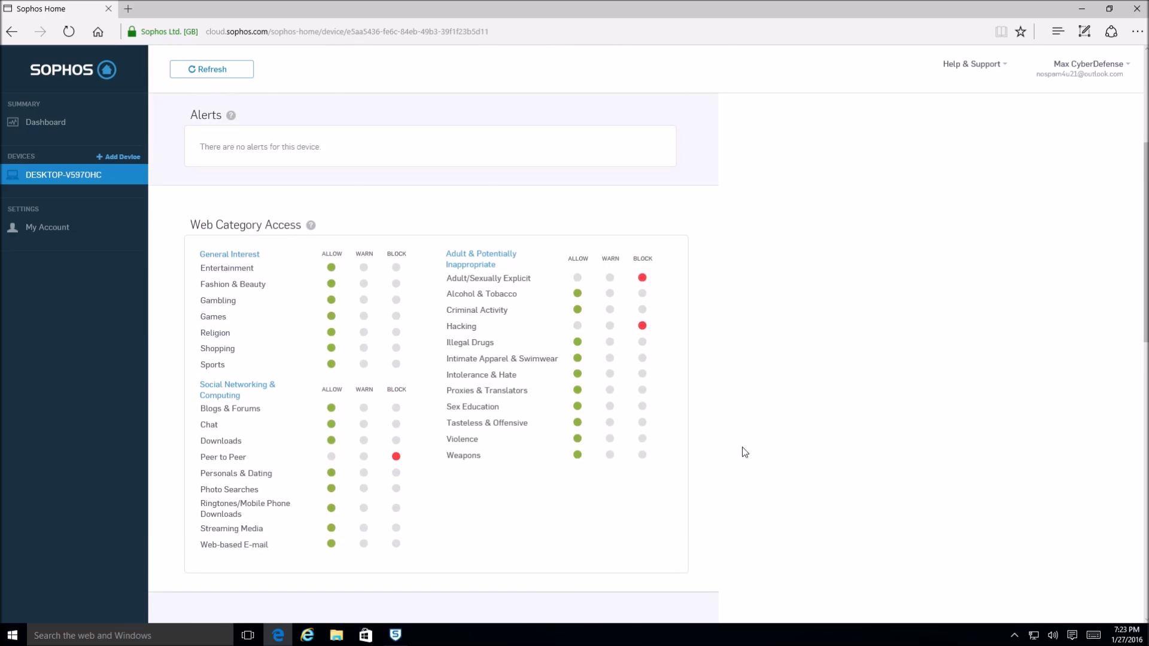
pyautogui.scroll(-2, 754, 448)
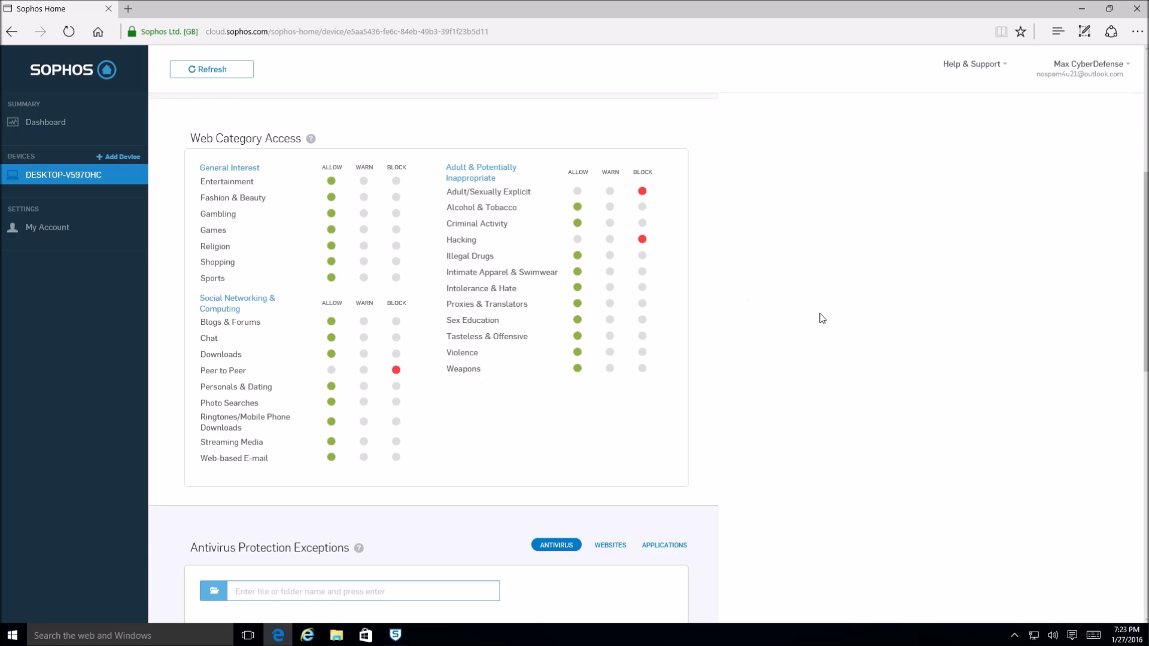
pyautogui.scroll(2, 817, 336)
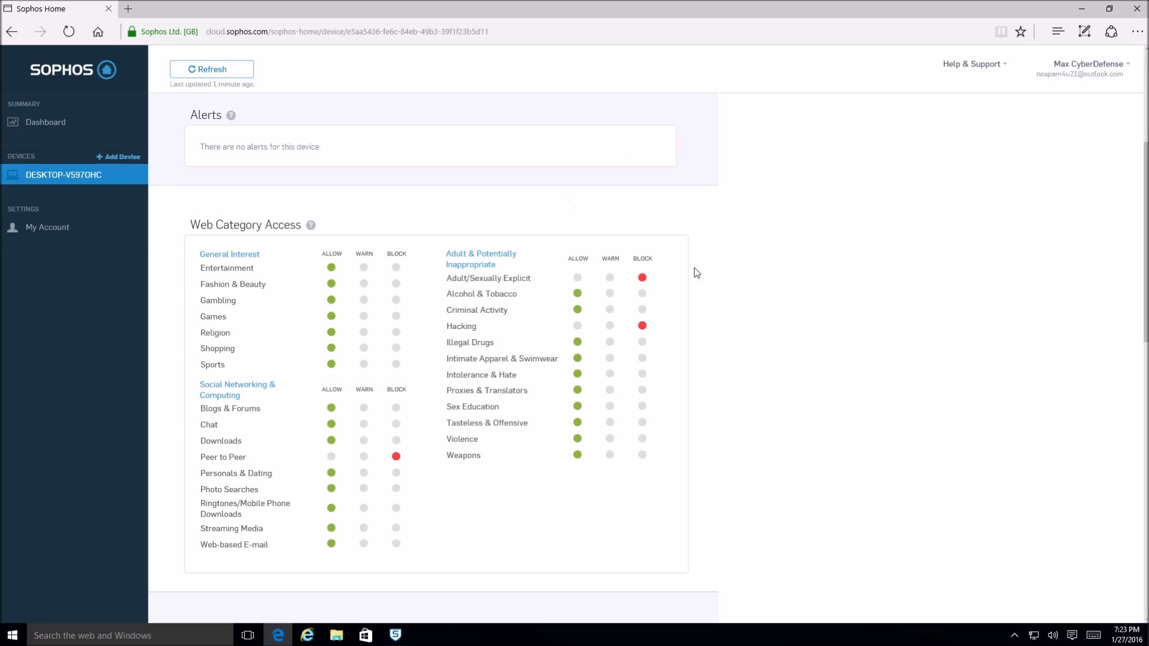
pyautogui.scroll(-2, 779, 281)
pyautogui.scroll(2, 816, 299)
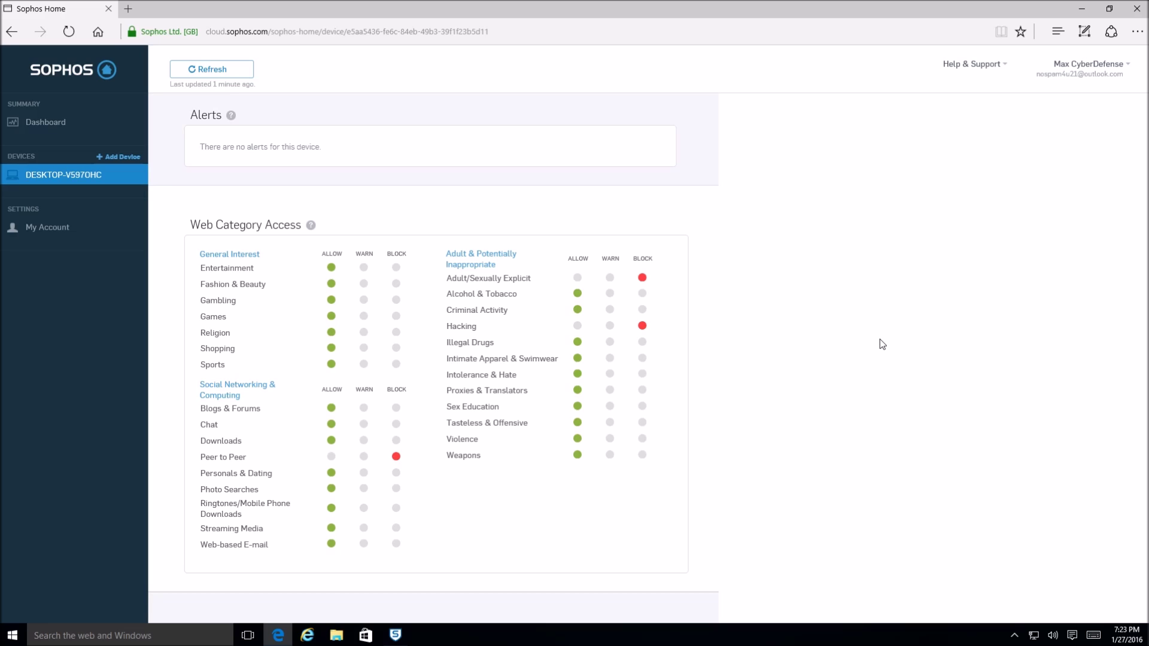
pyautogui.scroll(-3, 638, 422)
pyautogui.scroll(-3, 731, 407)
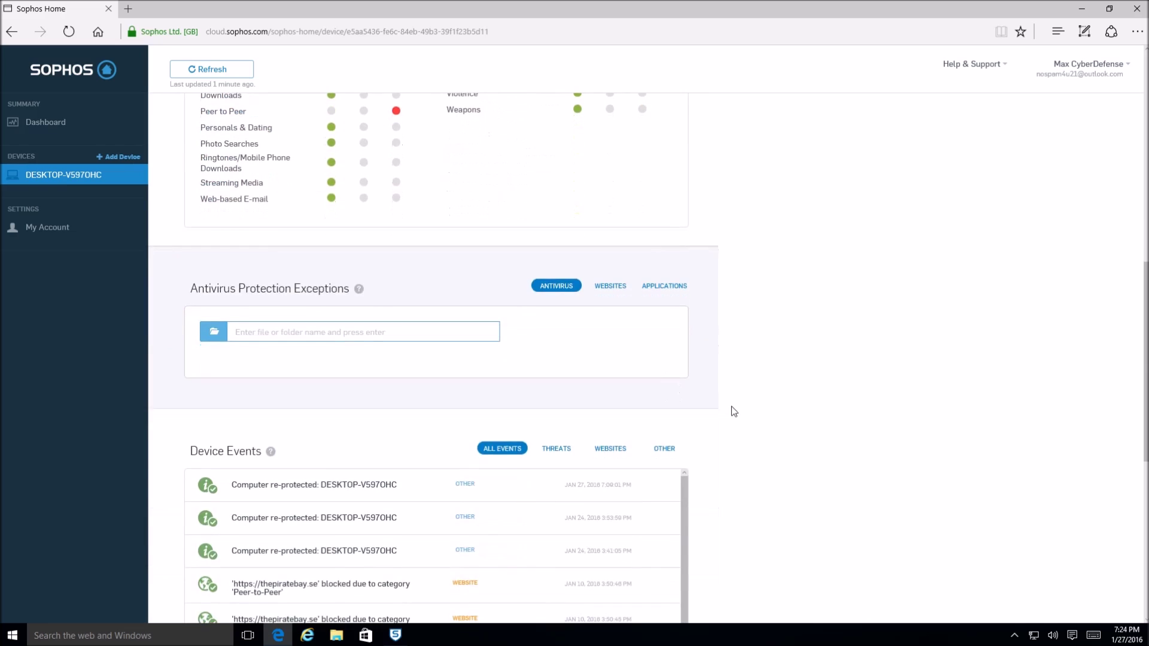
pyautogui.scroll(2, 734, 410)
pyautogui.scroll(-3, 735, 411)
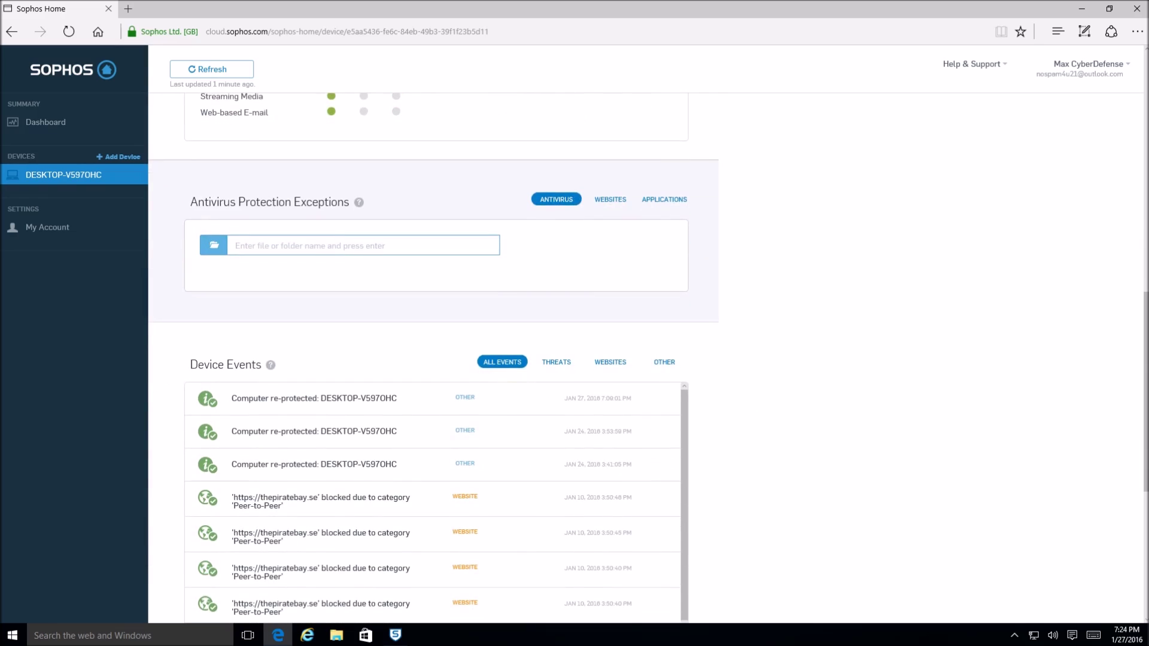
pyautogui.scroll(-1, 161, 392)
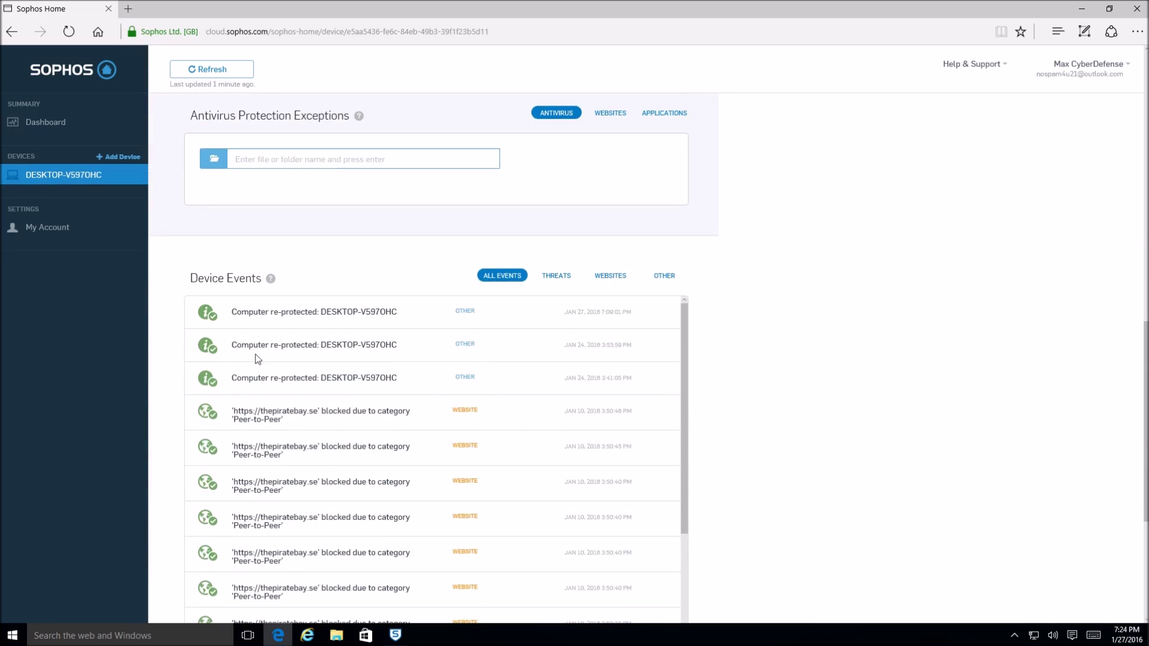
pyautogui.scroll(-2, 742, 358)
pyautogui.scroll(-1, 849, 395)
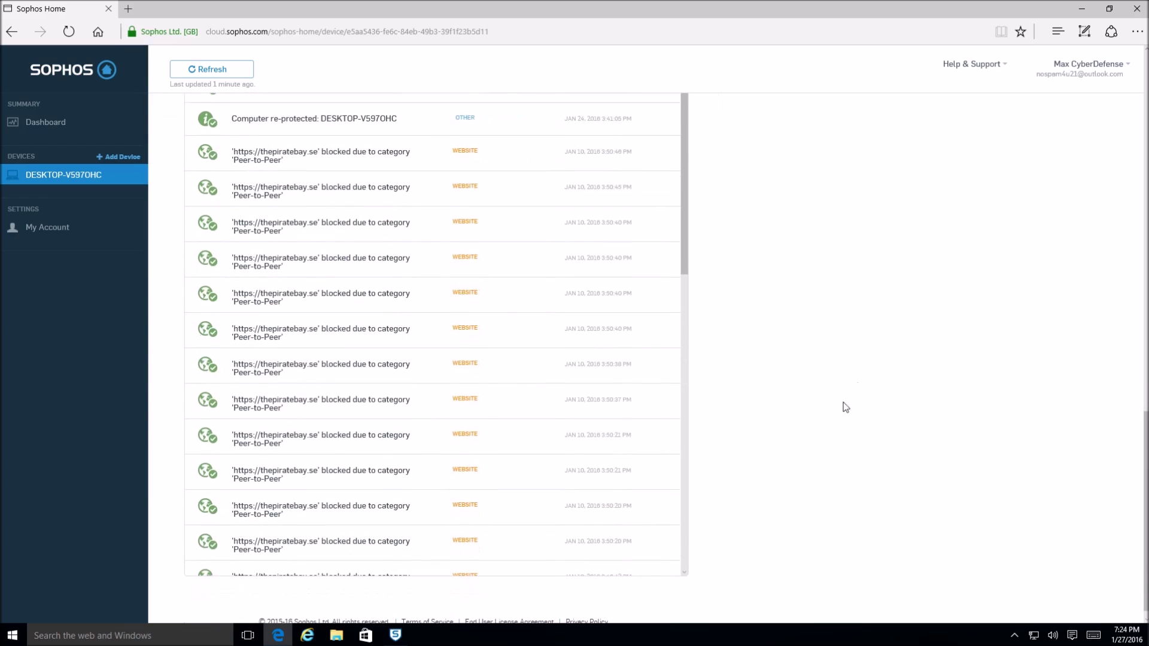
pyautogui.scroll(2, 778, 359)
pyautogui.scroll(-2, 766, 379)
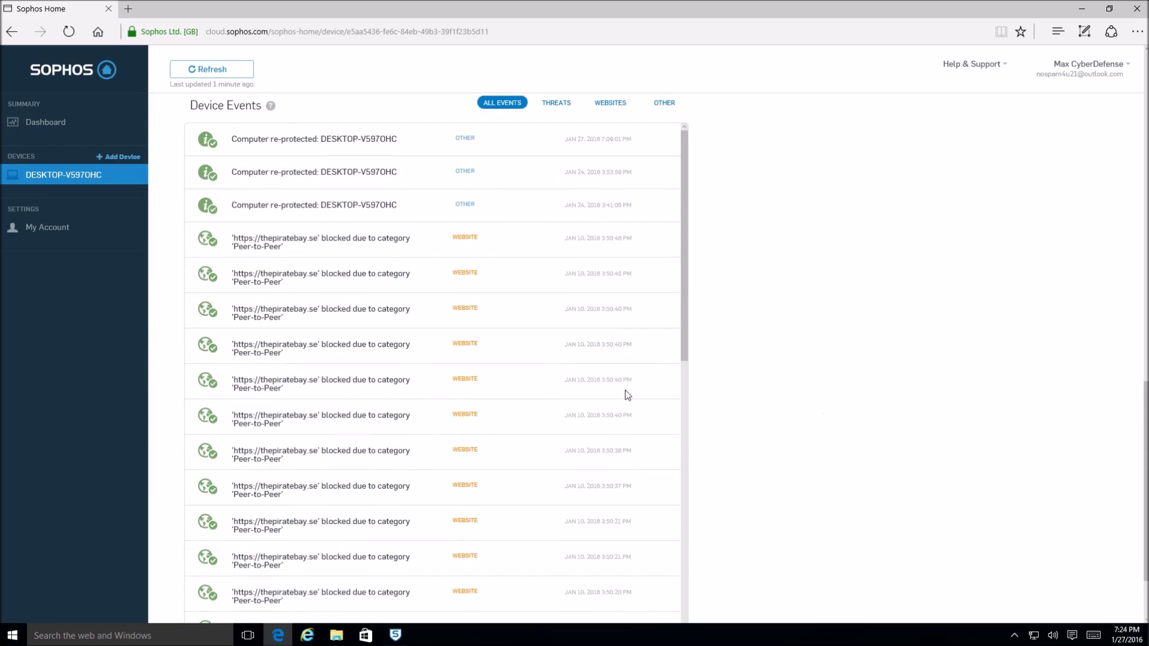
pyautogui.scroll(-10, 574, 393)
pyautogui.scroll(-3, 702, 422)
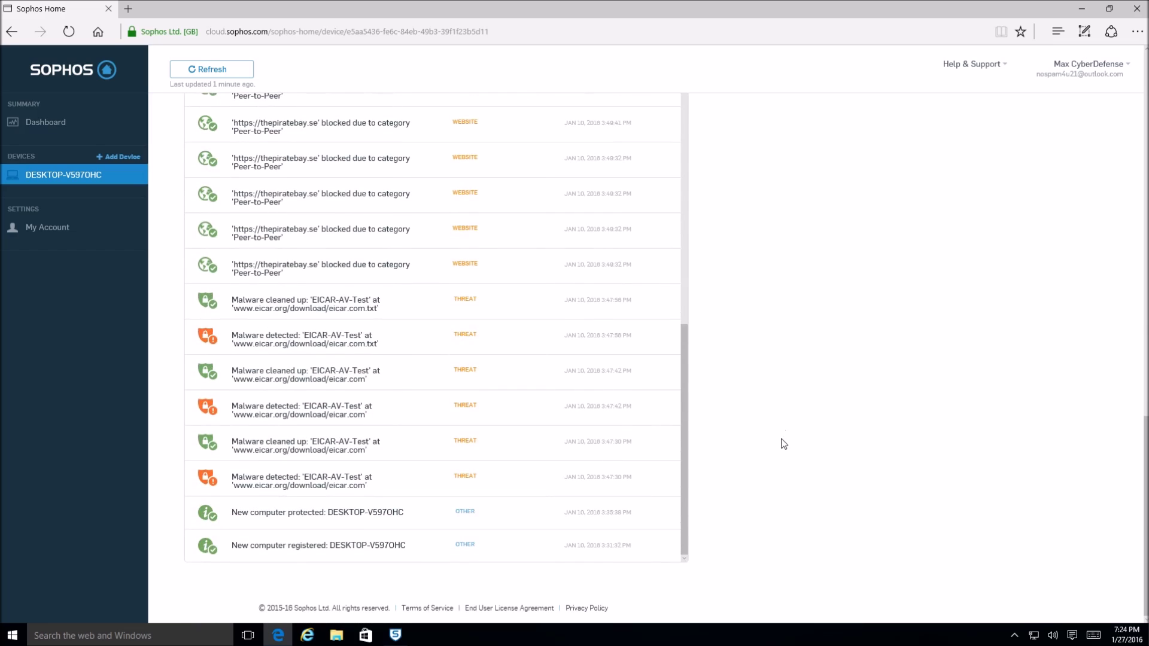
pyautogui.scroll(4, 772, 450)
pyautogui.scroll(-3, 589, 469)
pyautogui.scroll(10, 616, 482)
pyautogui.scroll(10, 736, 495)
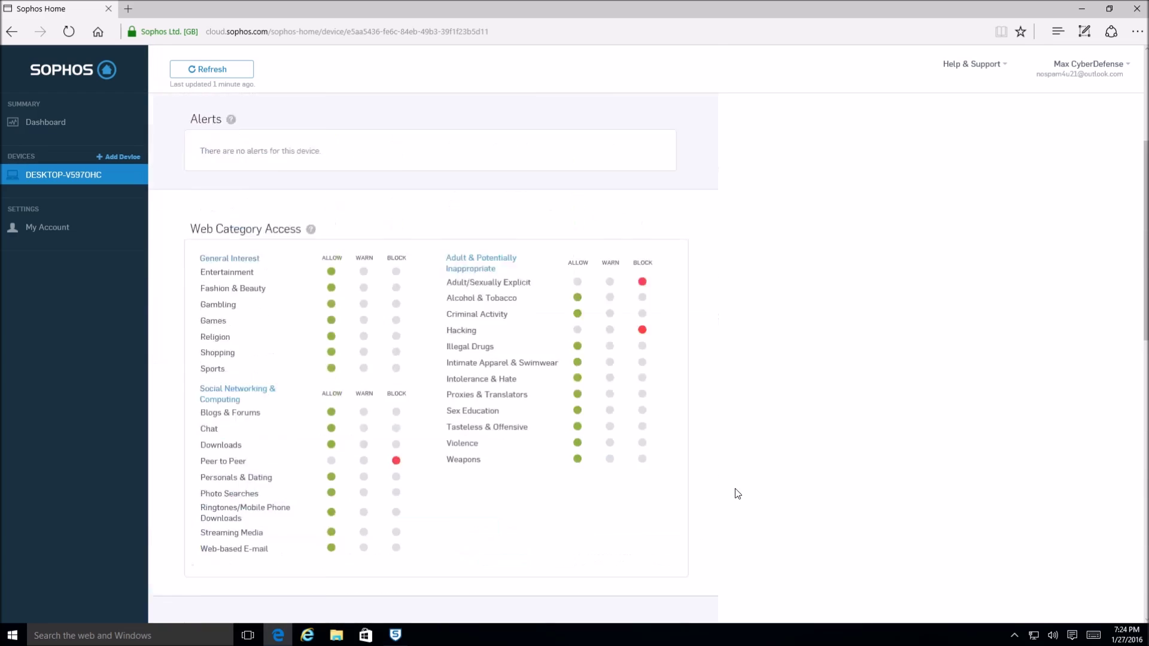
pyautogui.scroll(4, 737, 494)
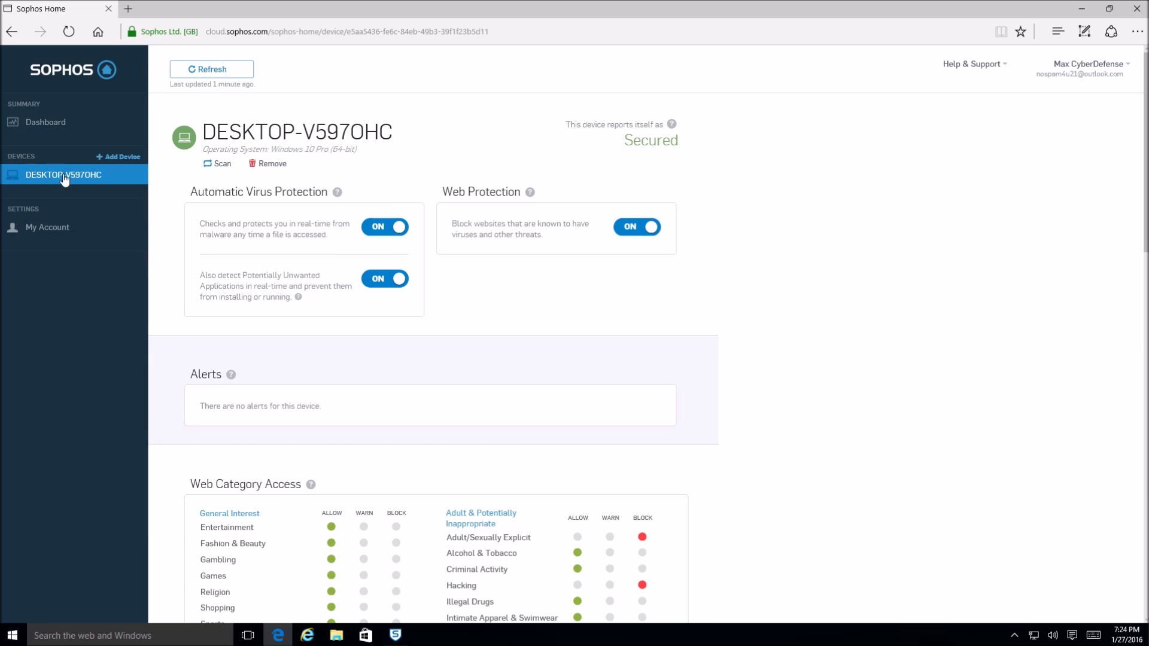
pyautogui.scroll(-3, 620, 367)
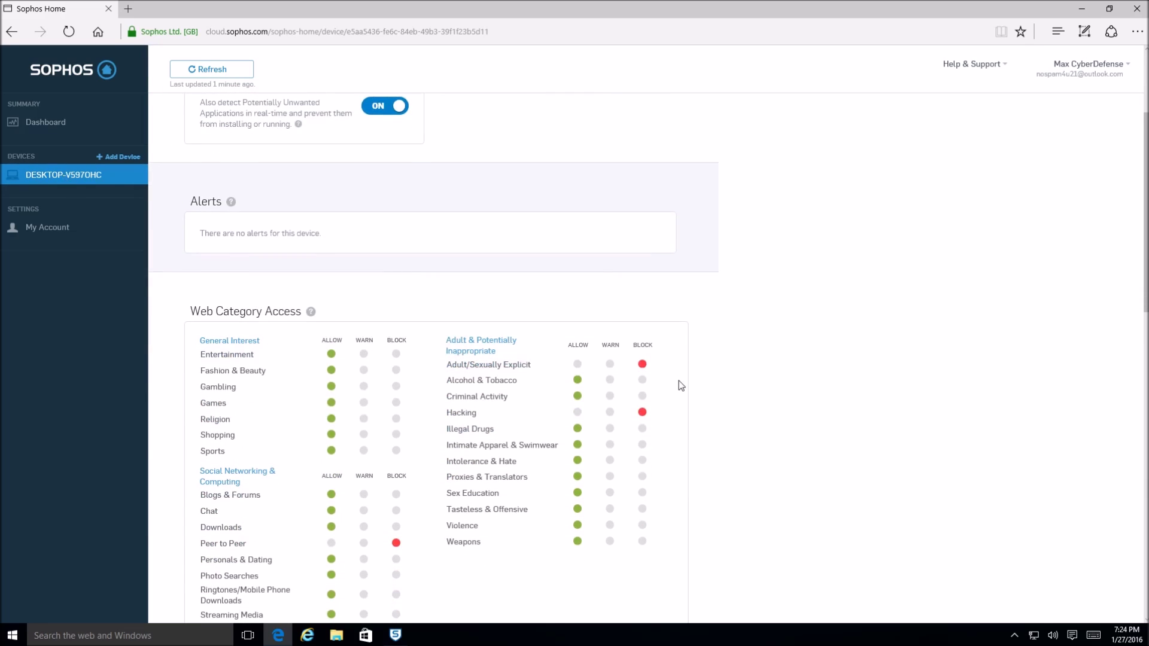
pyautogui.scroll(3, 684, 374)
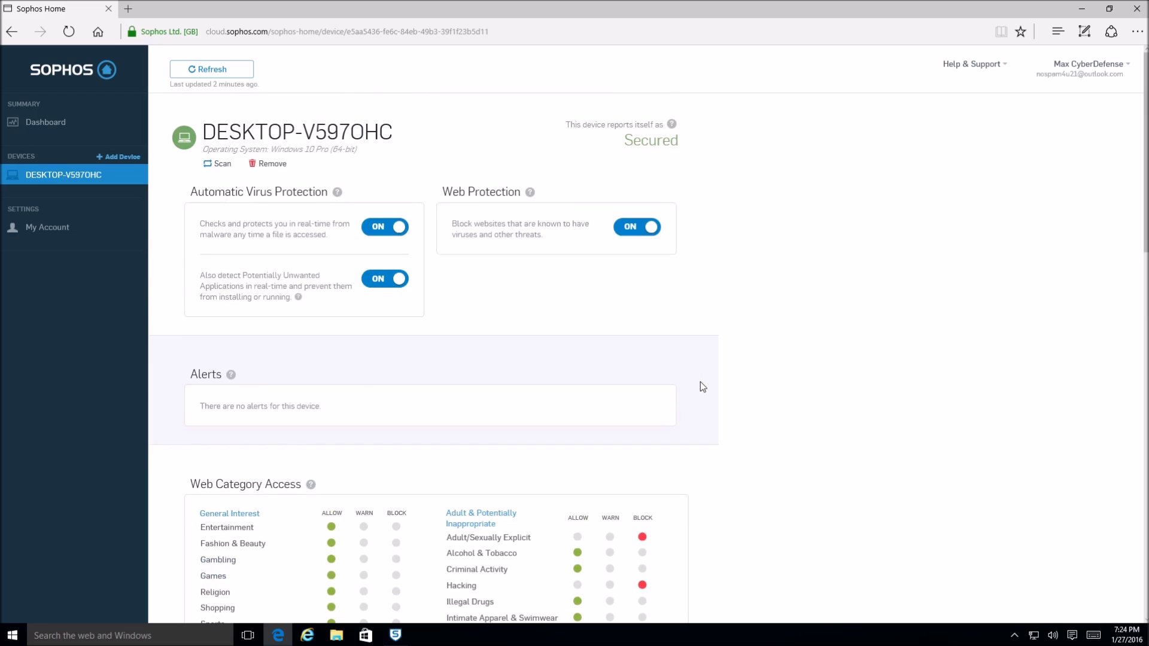
pyautogui.scroll(-7, 764, 366)
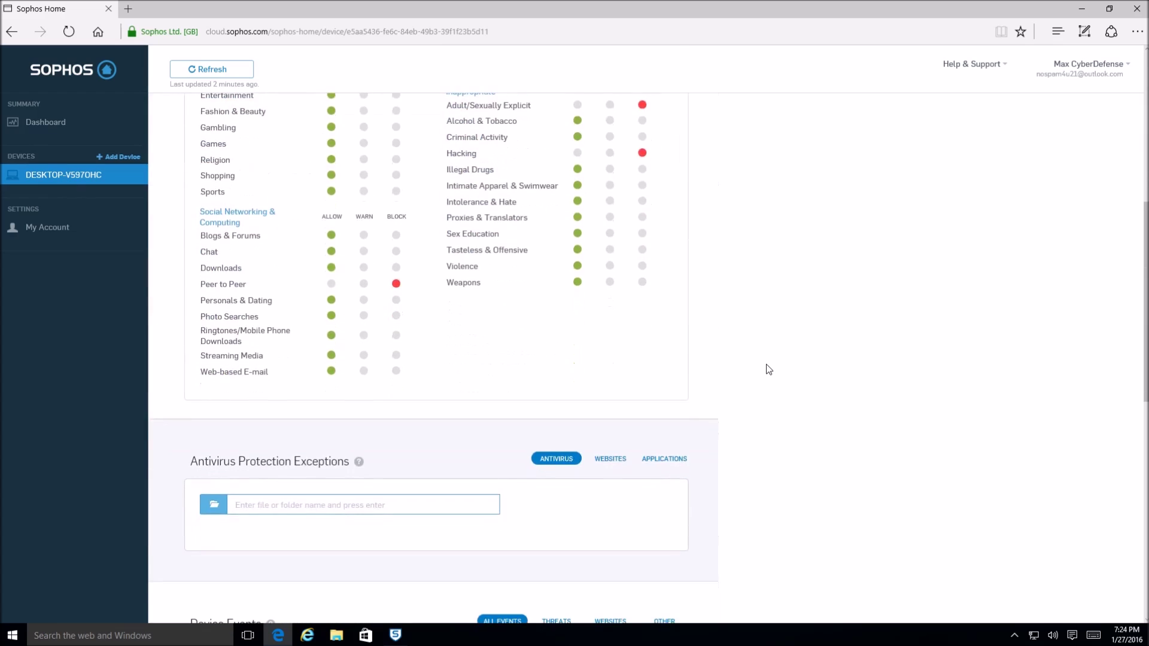
pyautogui.scroll(7, 768, 369)
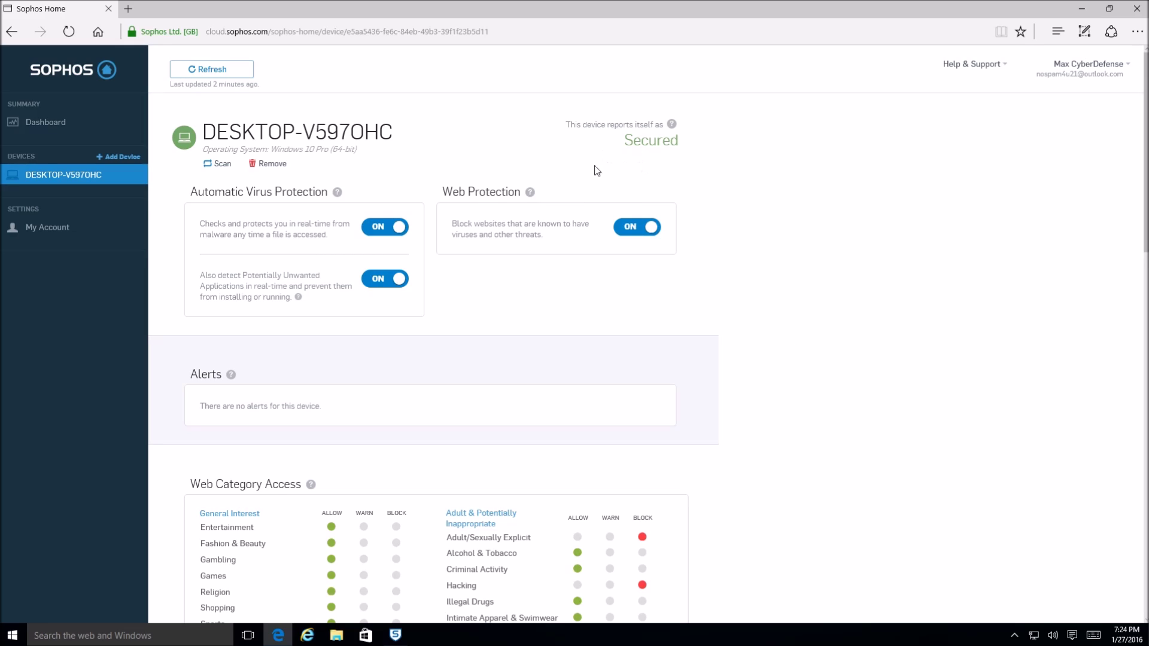
pyautogui.scroll(-4, 510, 407)
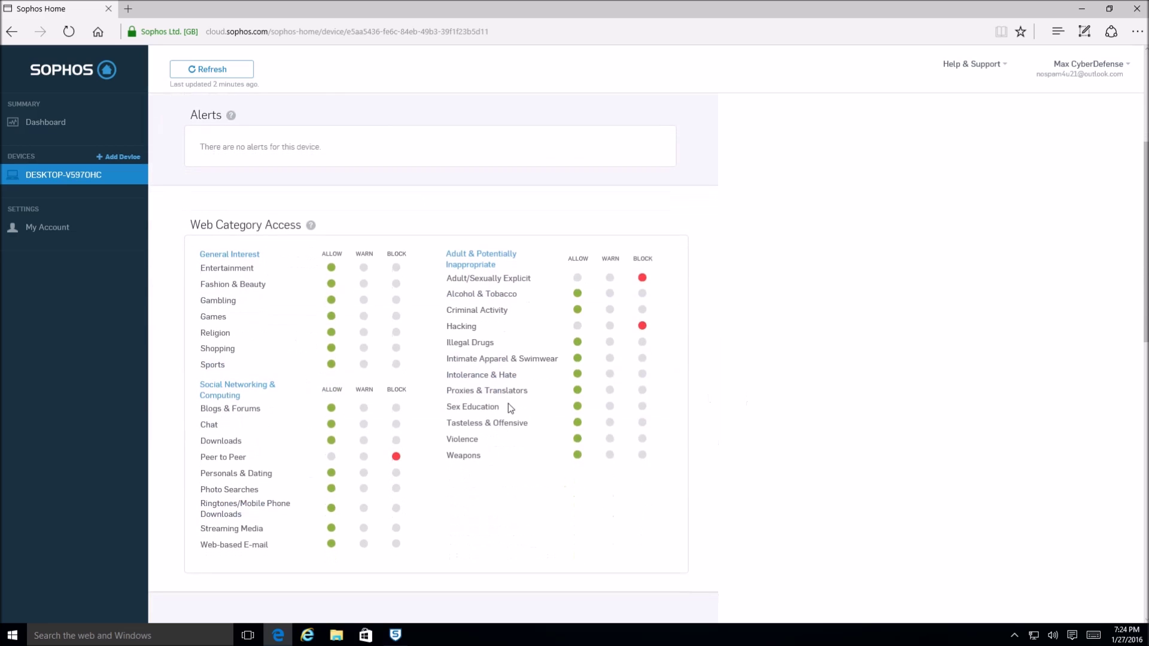
pyautogui.scroll(4, 548, 468)
pyautogui.scroll(-9, 554, 469)
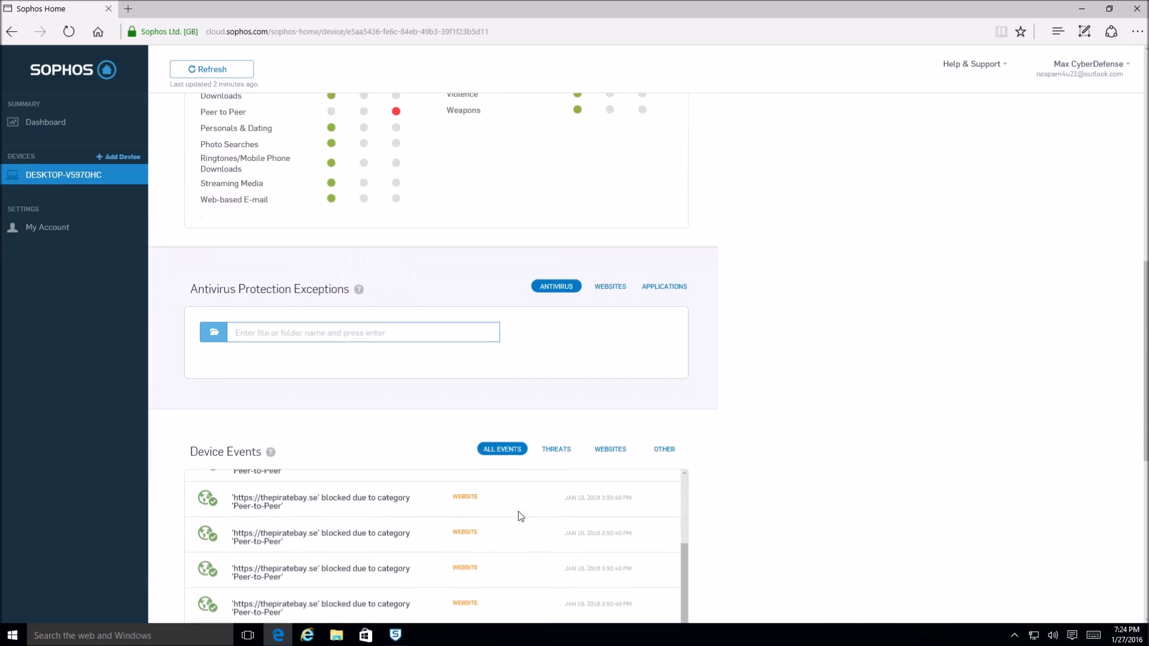
pyautogui.scroll(10, 893, 483)
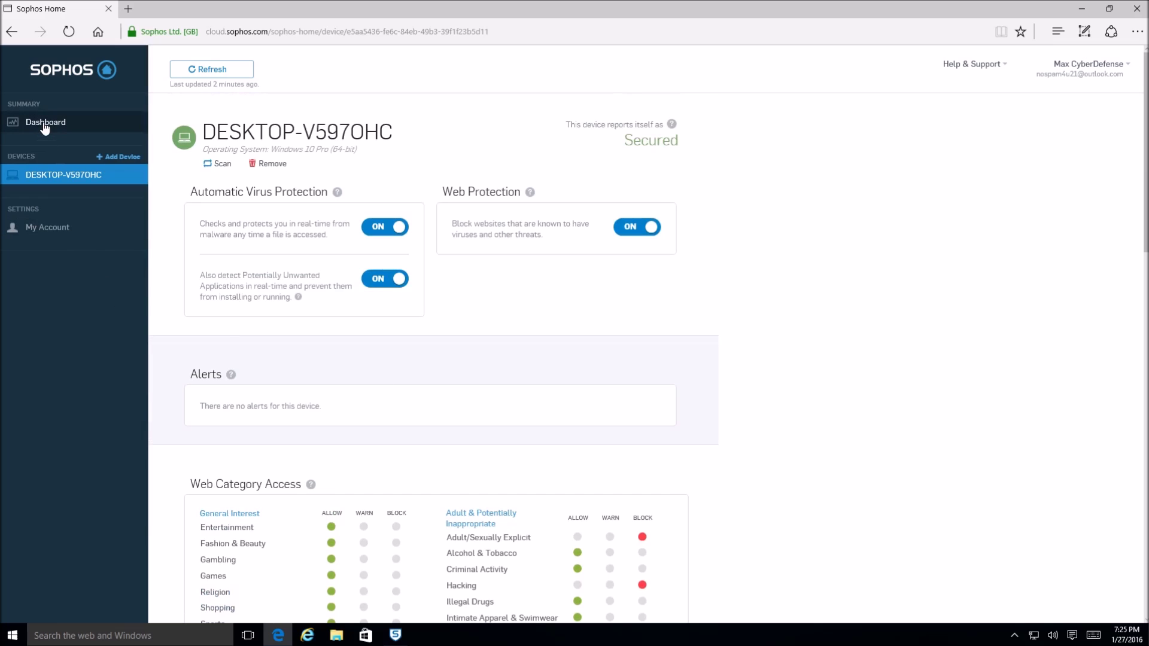
pyautogui.scroll(-1, 313, 267)
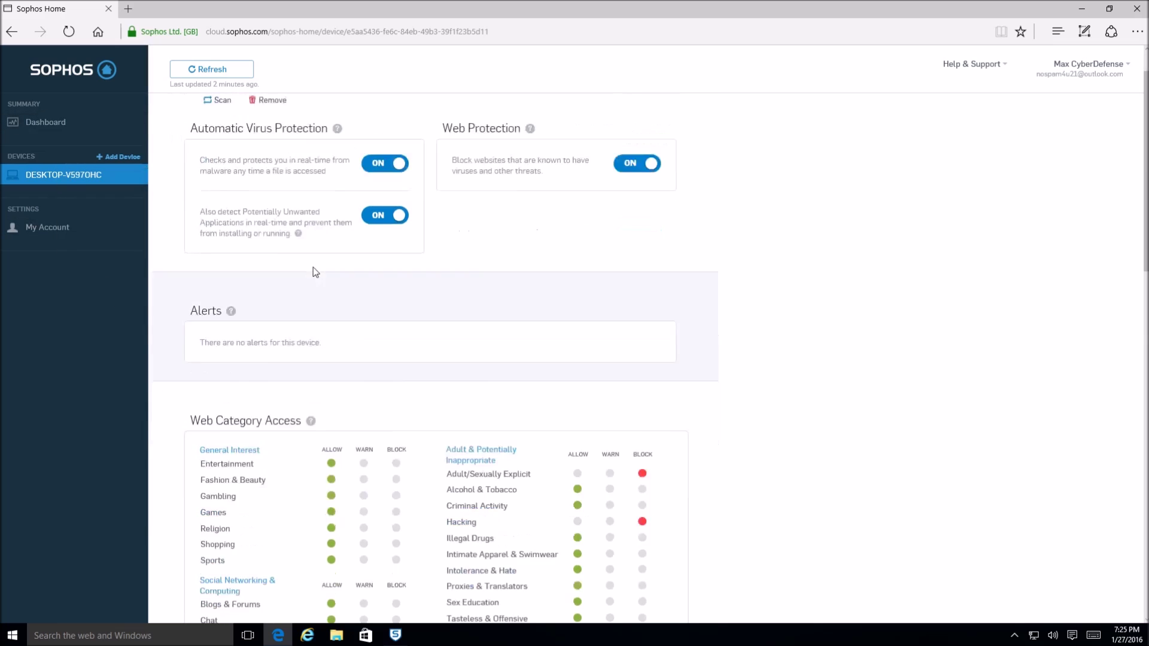
pyautogui.scroll(-15, 315, 272)
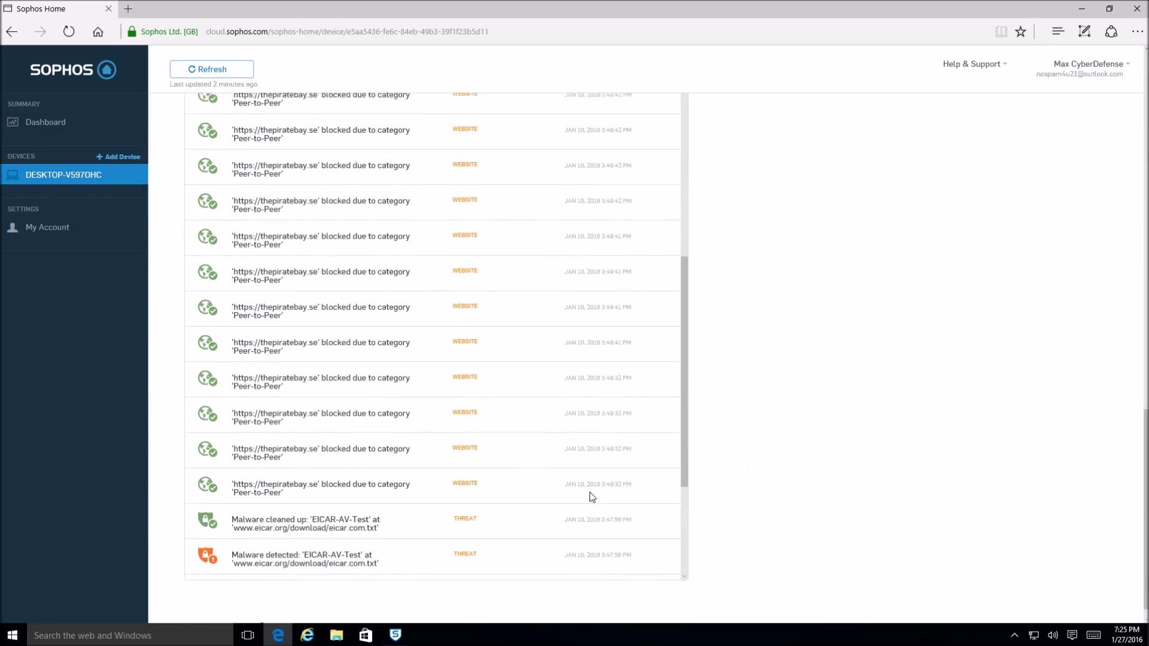
pyautogui.scroll(20, 592, 498)
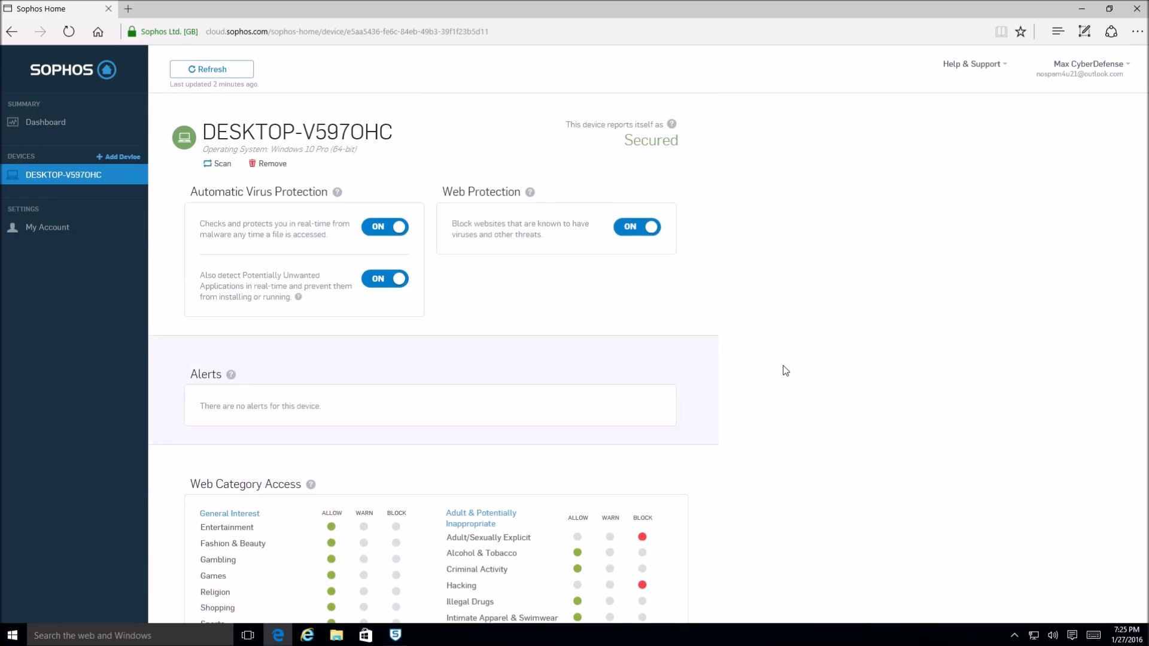
pyautogui.scroll(-20, 778, 395)
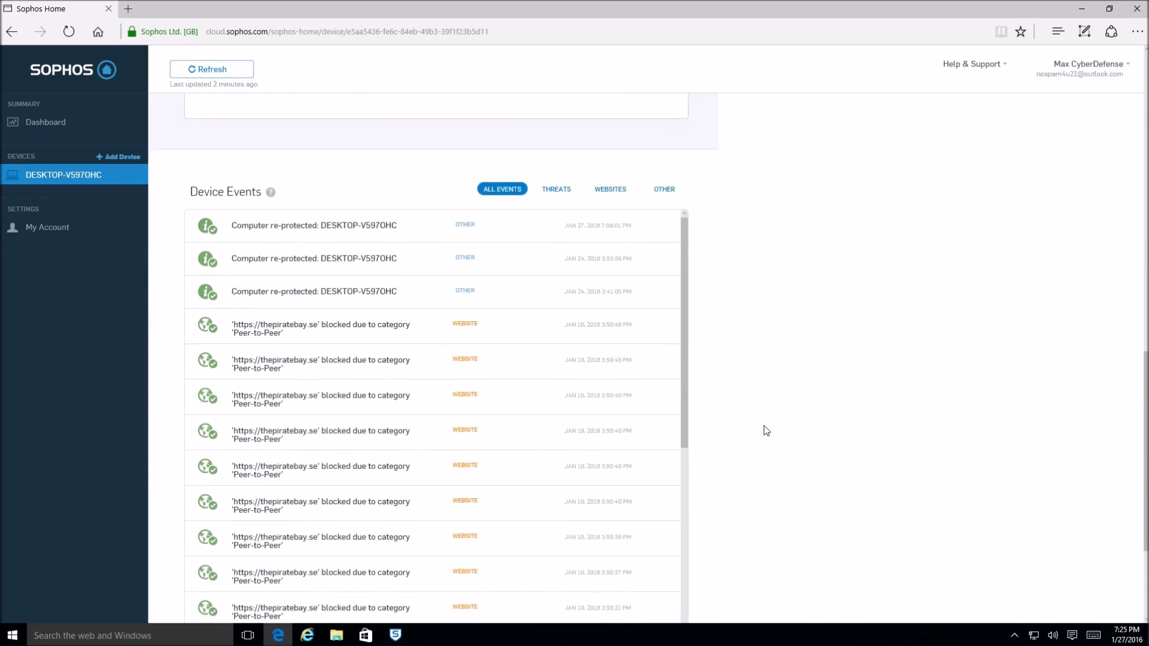
pyautogui.scroll(5, 635, 481)
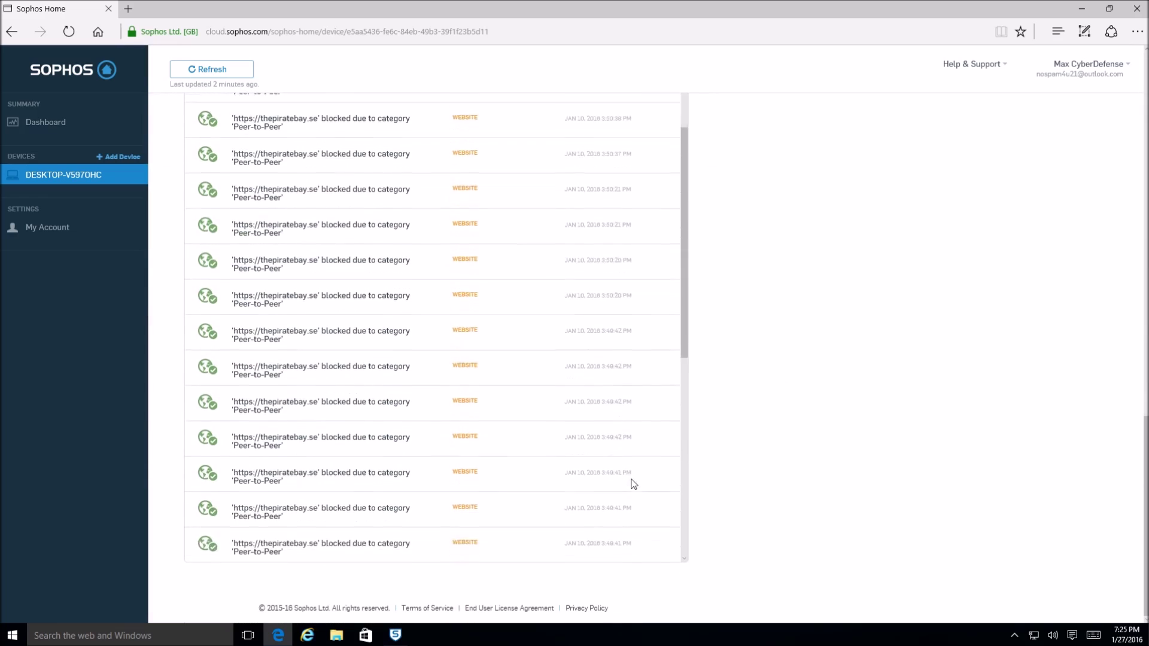
pyautogui.scroll(15, 635, 491)
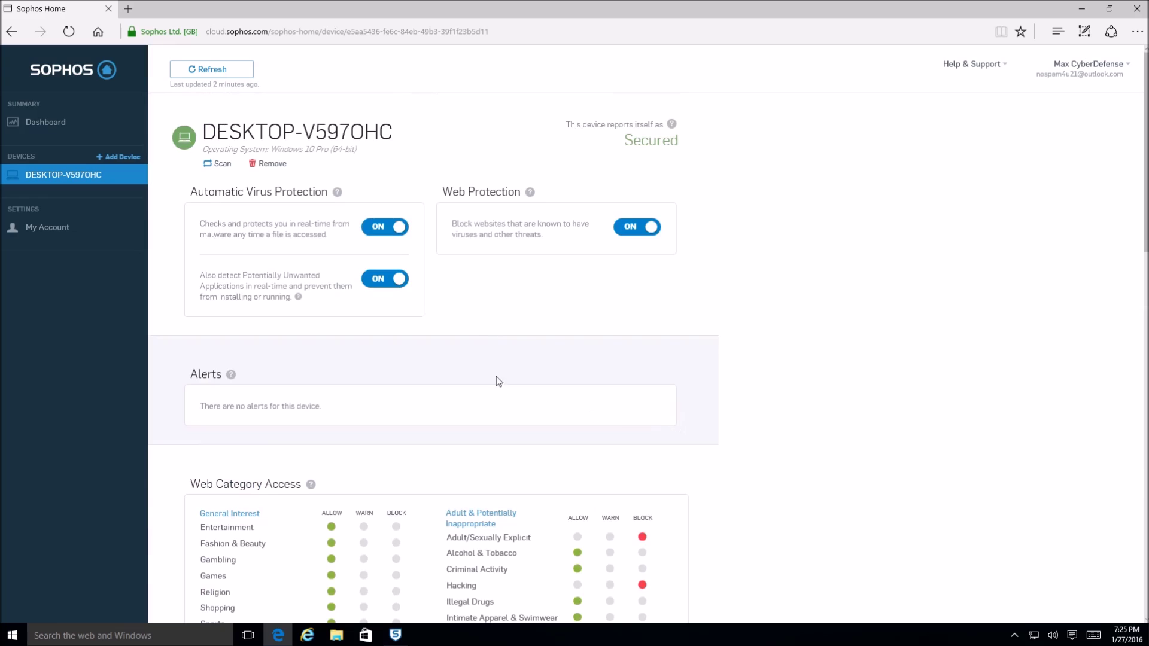
# - Look through Help & Support, My Account and Dashboard on the web dashboard, then close Edge
pyautogui.click(958, 66)
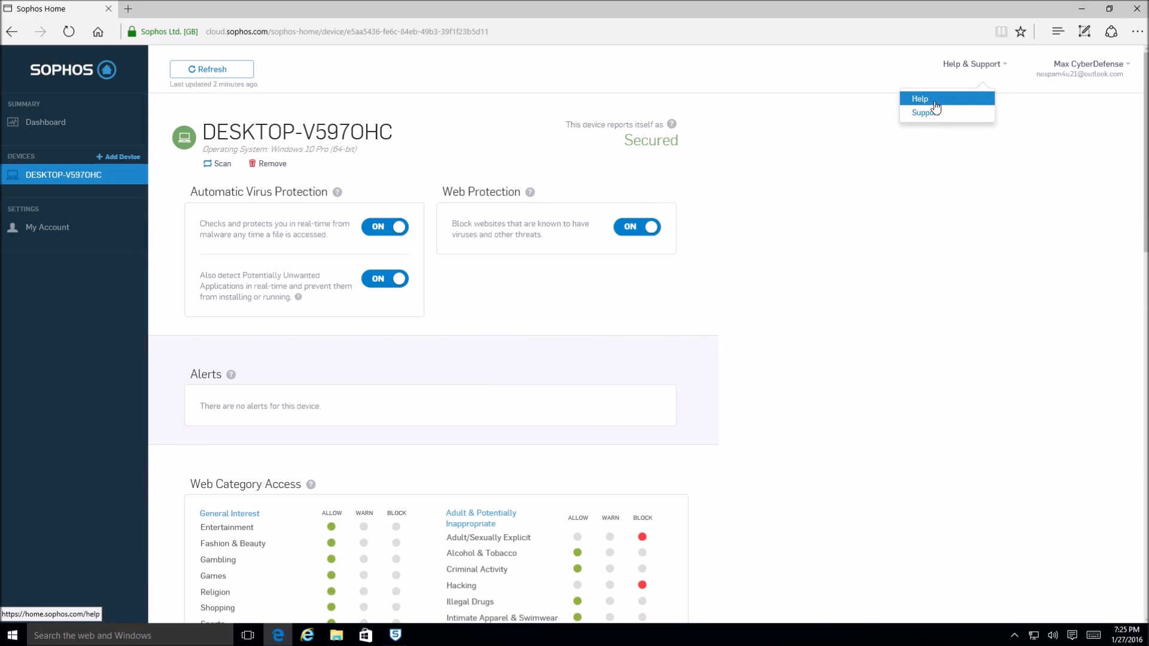
pyautogui.click(710, 123)
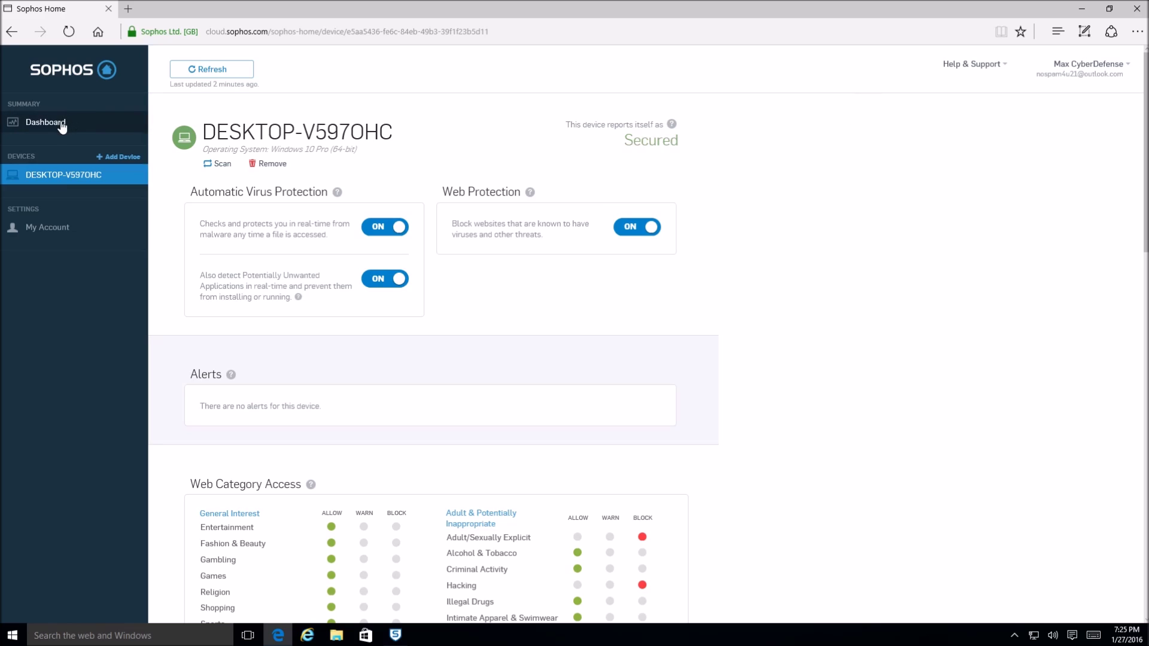
pyautogui.click(48, 231)
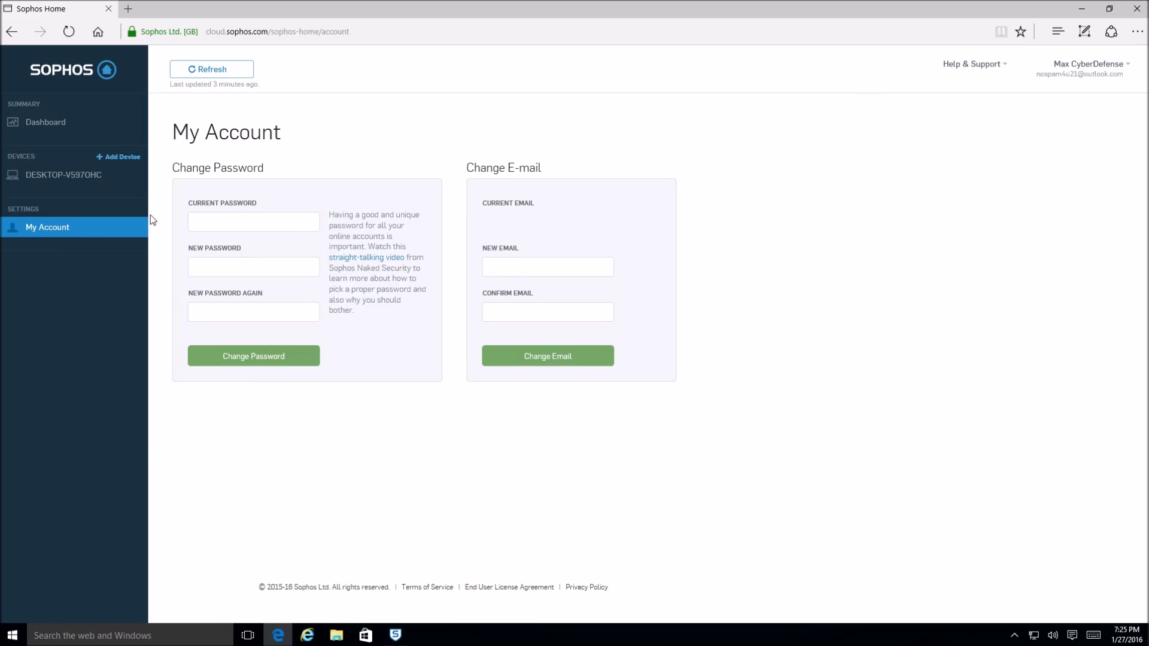
pyautogui.click(71, 121)
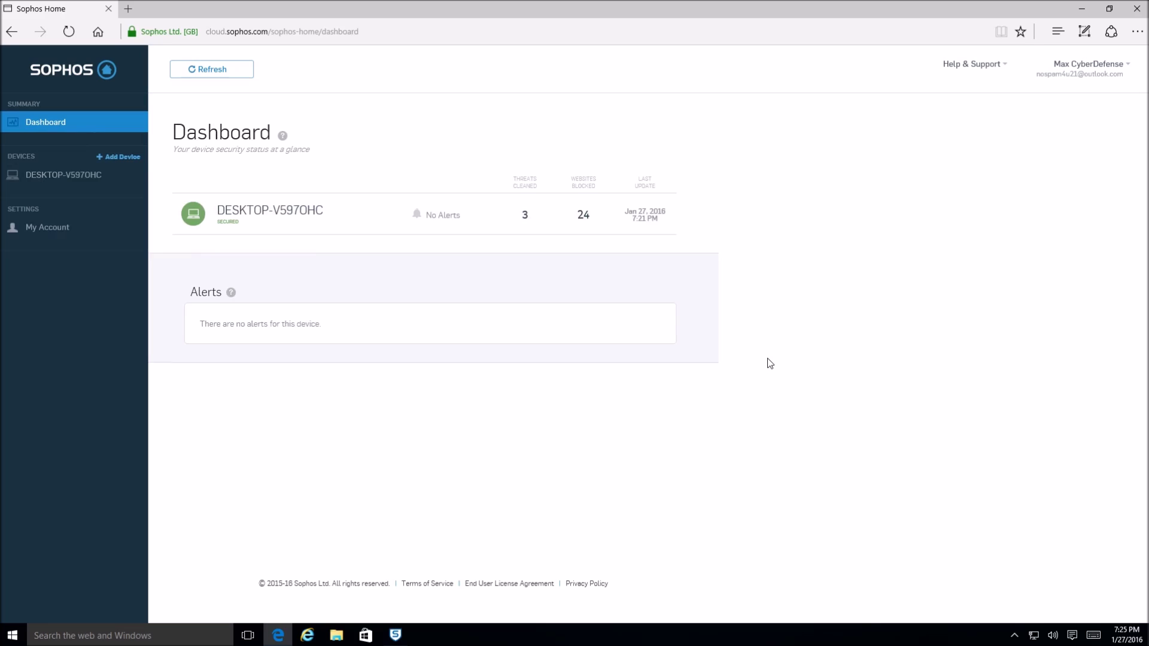
pyautogui.click(1014, 636)
pyautogui.click(974, 601)
pyautogui.click(1136, 9)
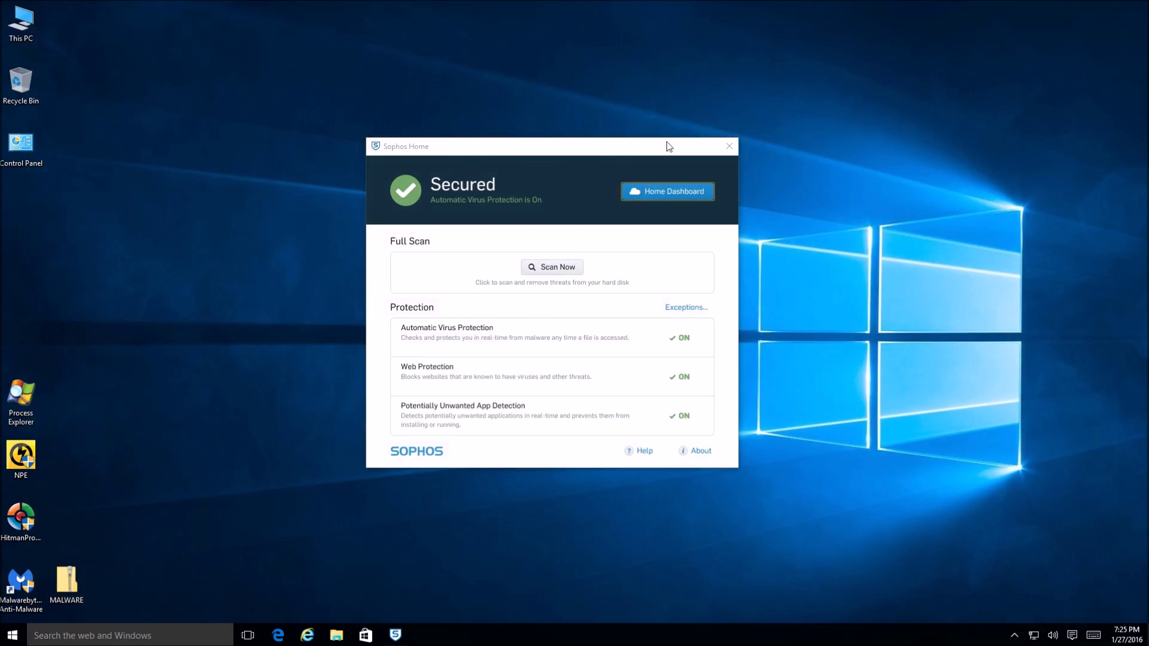
# - Close the Sophos Home window and launch Process Explorer from its desktop icon
pyautogui.click(735, 148)
pyautogui.click(729, 147)
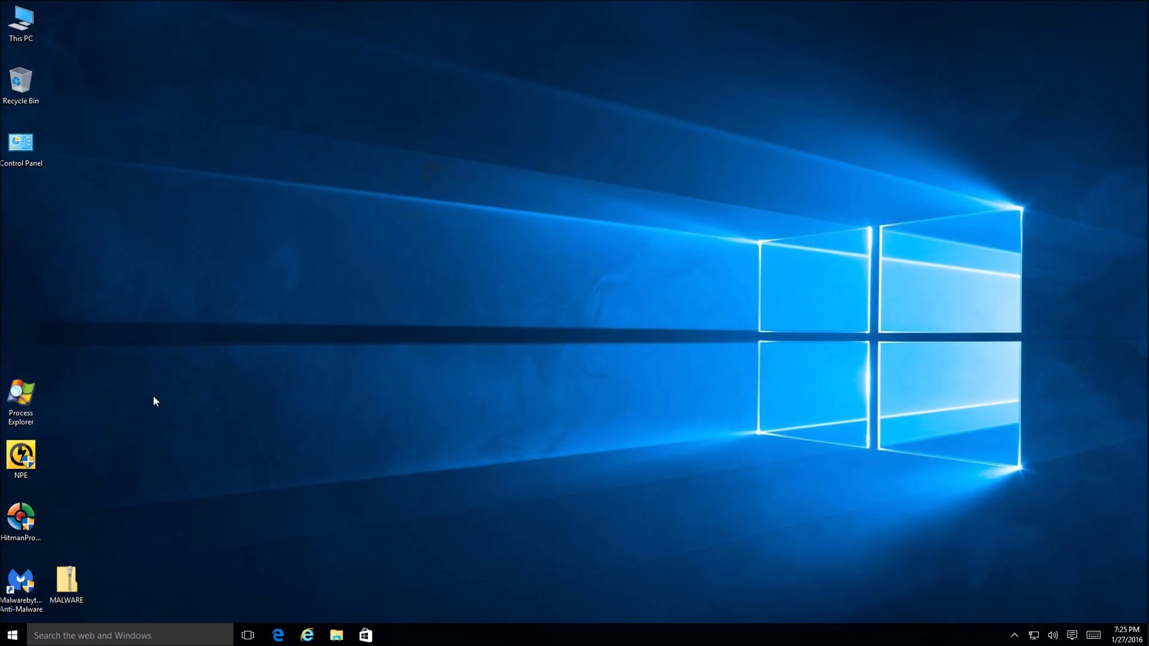
pyautogui.doubleClick(31, 408)
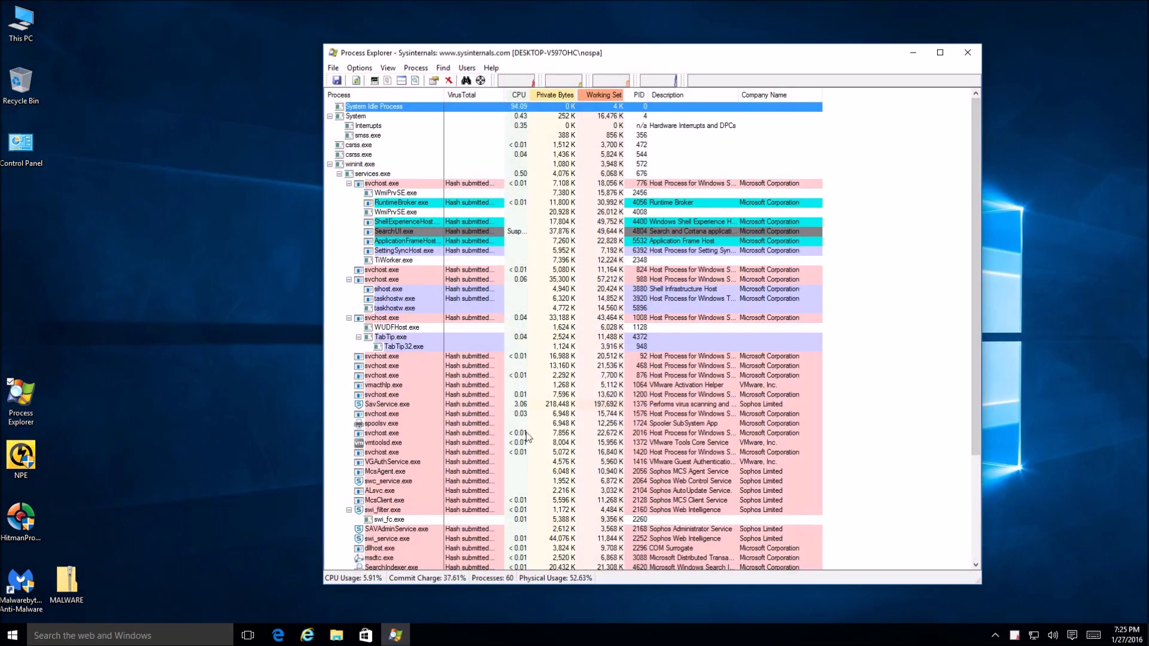
pyautogui.scroll(-1, 693, 374)
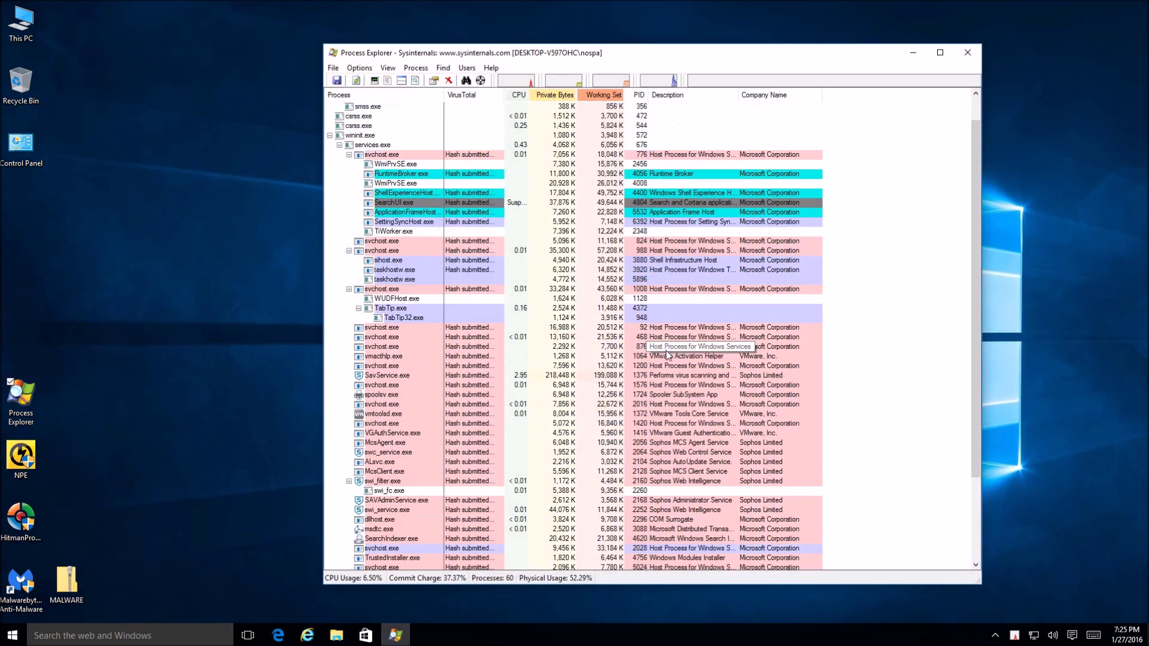
# - Inspect resource use of McsAgent.exe, swi_filter.exe, swi_service.exe, McsClient.exe, ALsvc.exe and swc_service.exe
pyautogui.click(679, 442)
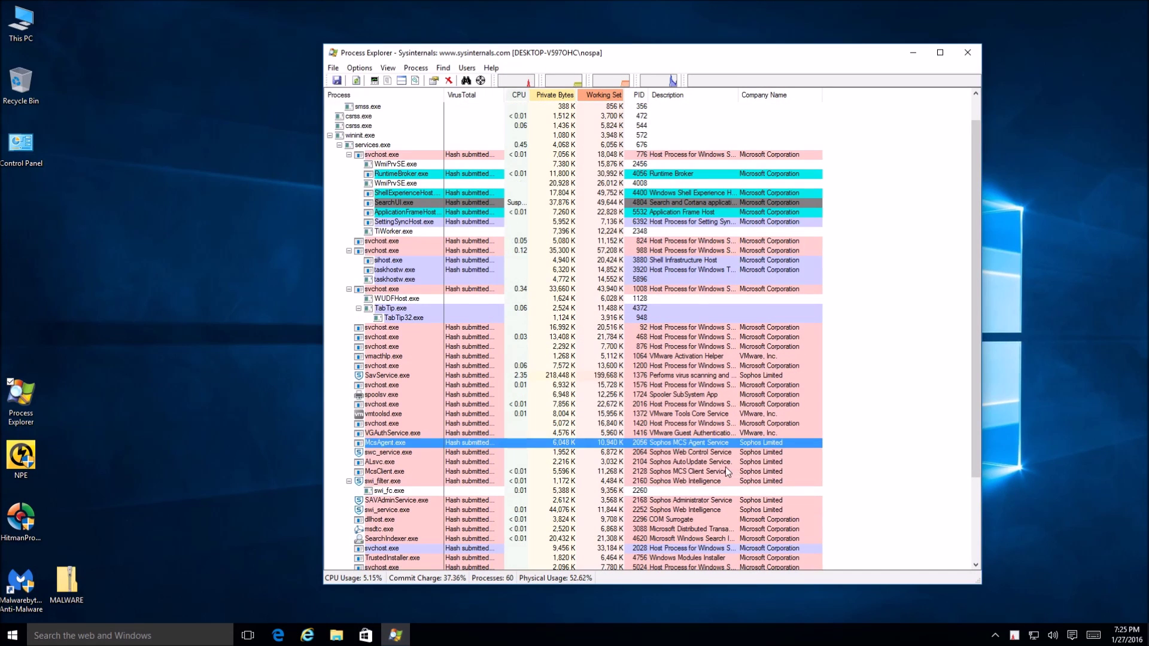
pyautogui.moveTo(679, 456); pyautogui.dragTo(670, 503)
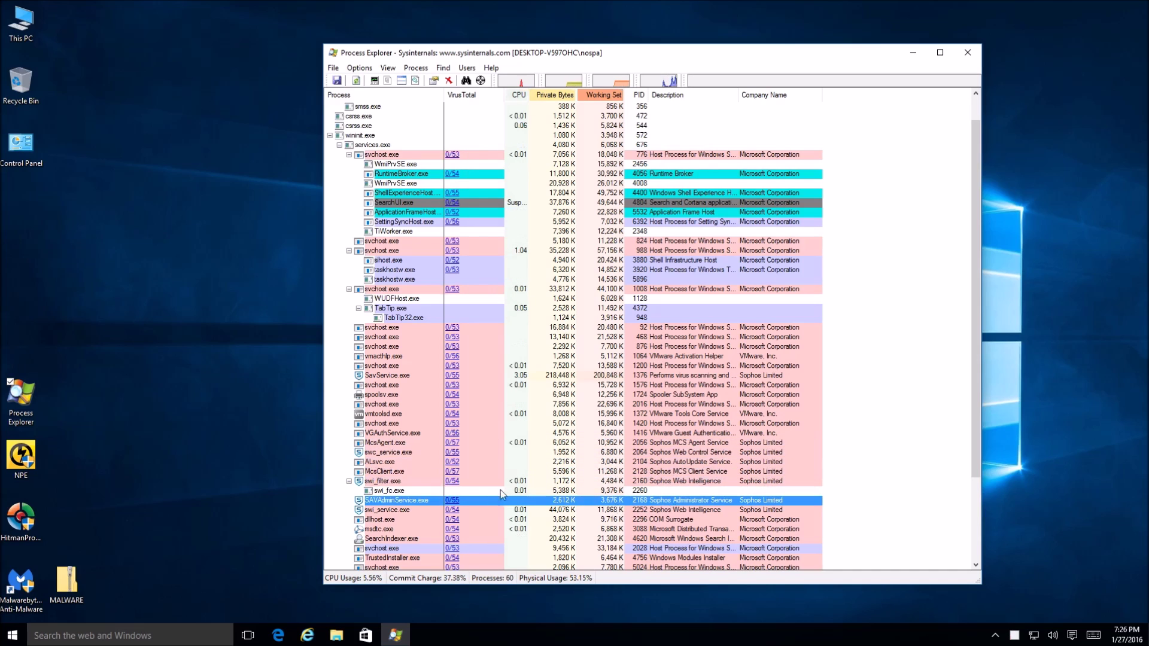
pyautogui.press('Down')
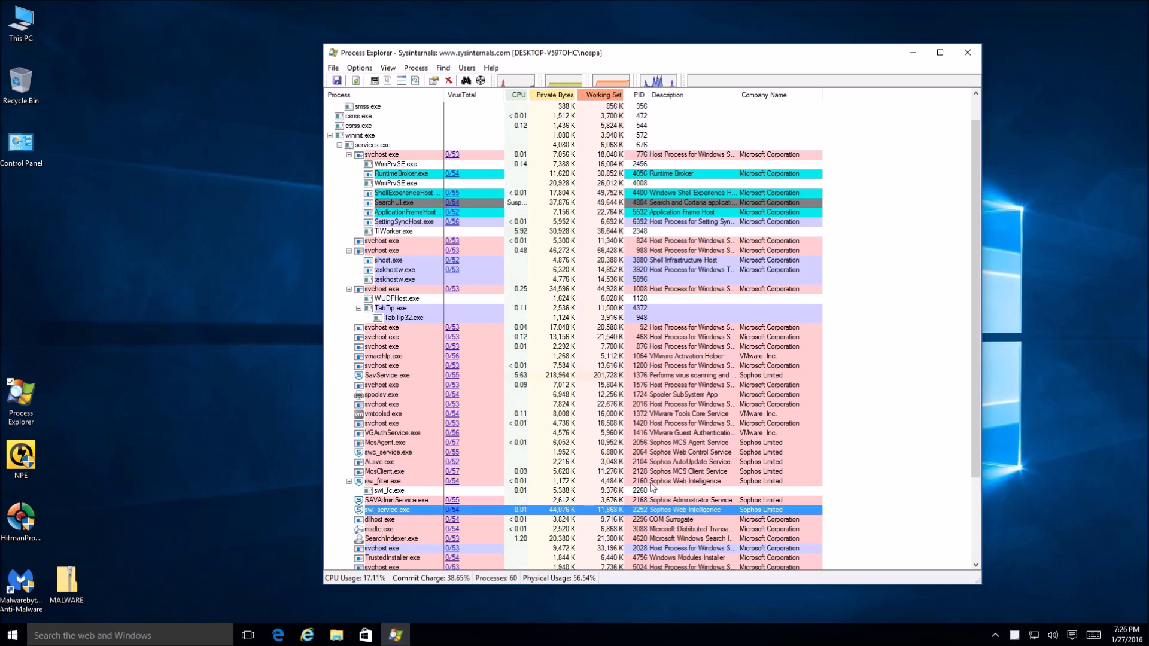
pyautogui.click(651, 484)
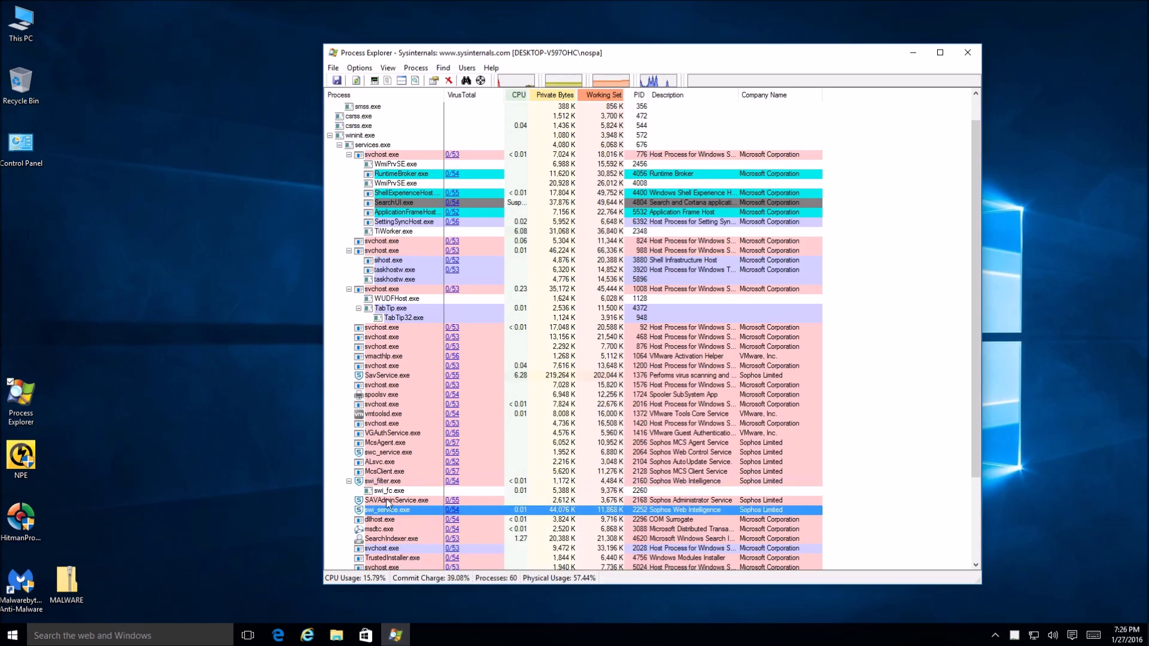
pyautogui.click(695, 510)
pyautogui.moveTo(371, 515)
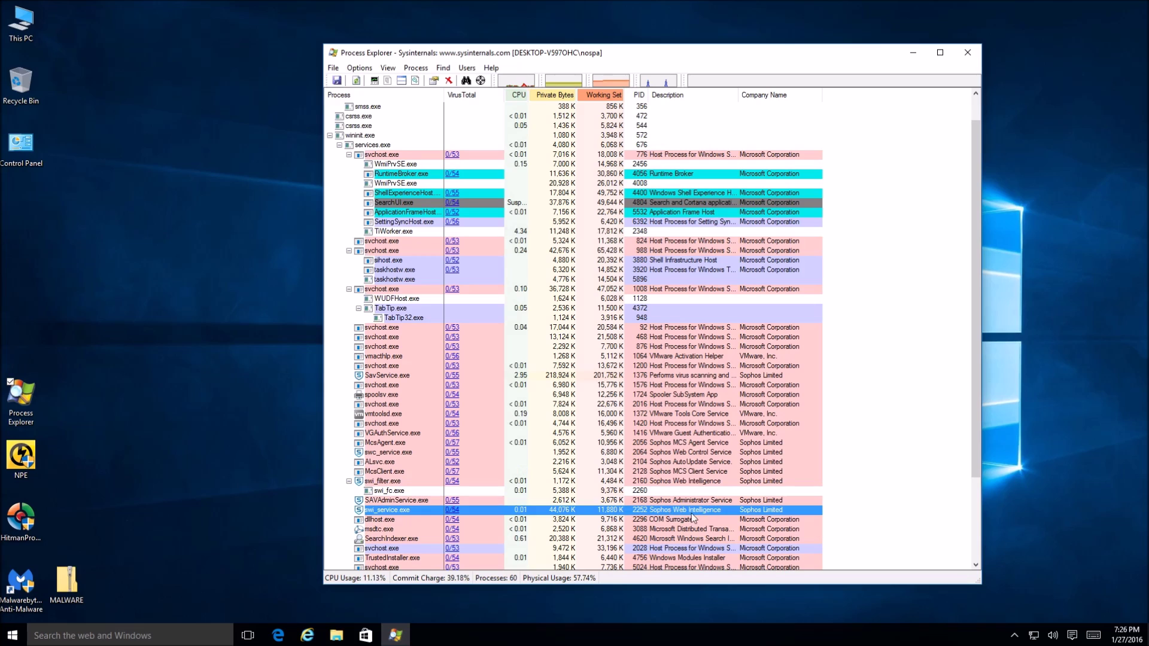
pyautogui.click(681, 482)
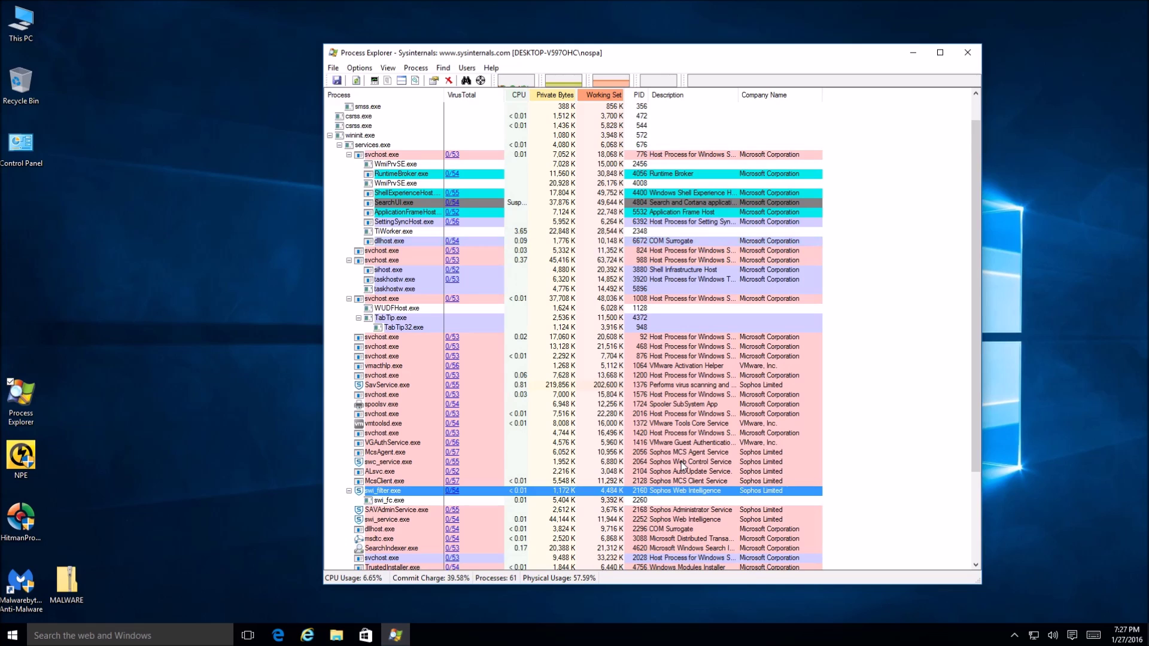
pyautogui.click(695, 481)
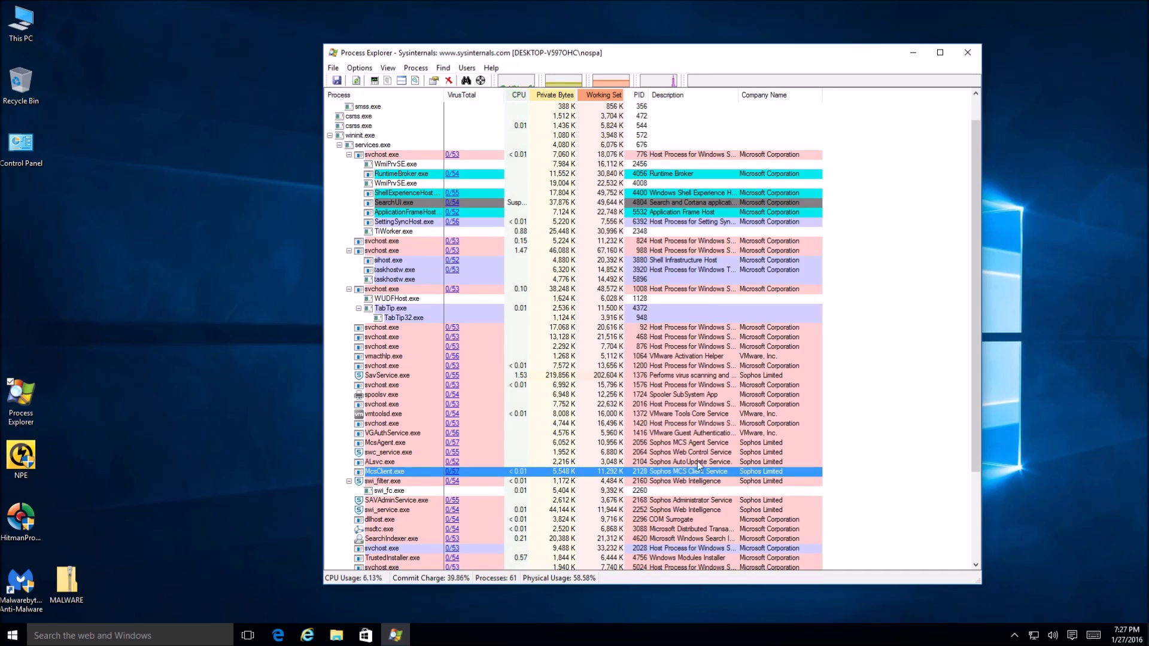
pyautogui.click(697, 461)
pyautogui.click(696, 453)
pyautogui.click(696, 446)
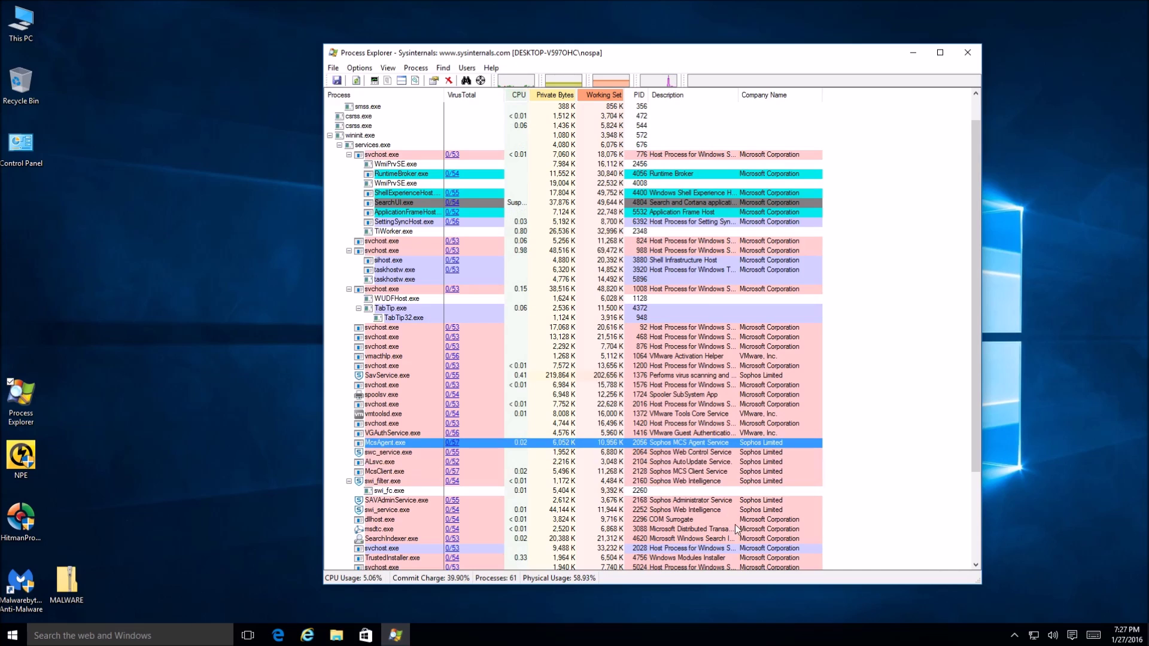
pyautogui.scroll(-3, 728, 524)
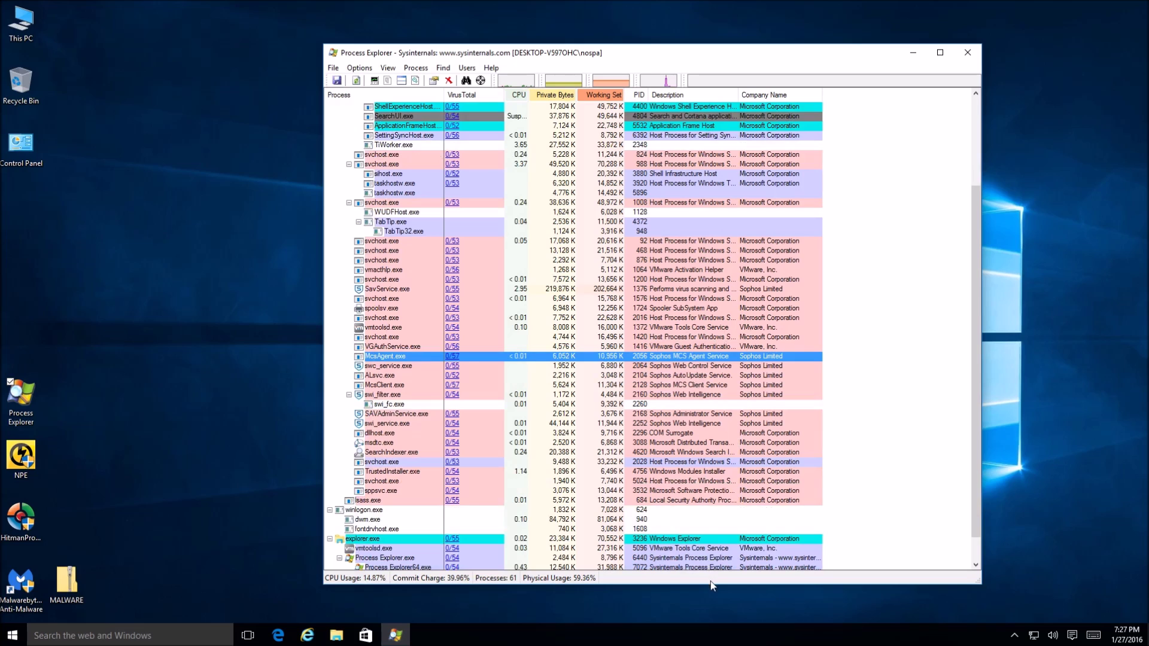
# - Inspect the SAVAdminService.exe and swi_filter.exe processes in Process Explorer
pyautogui.click(385, 414)
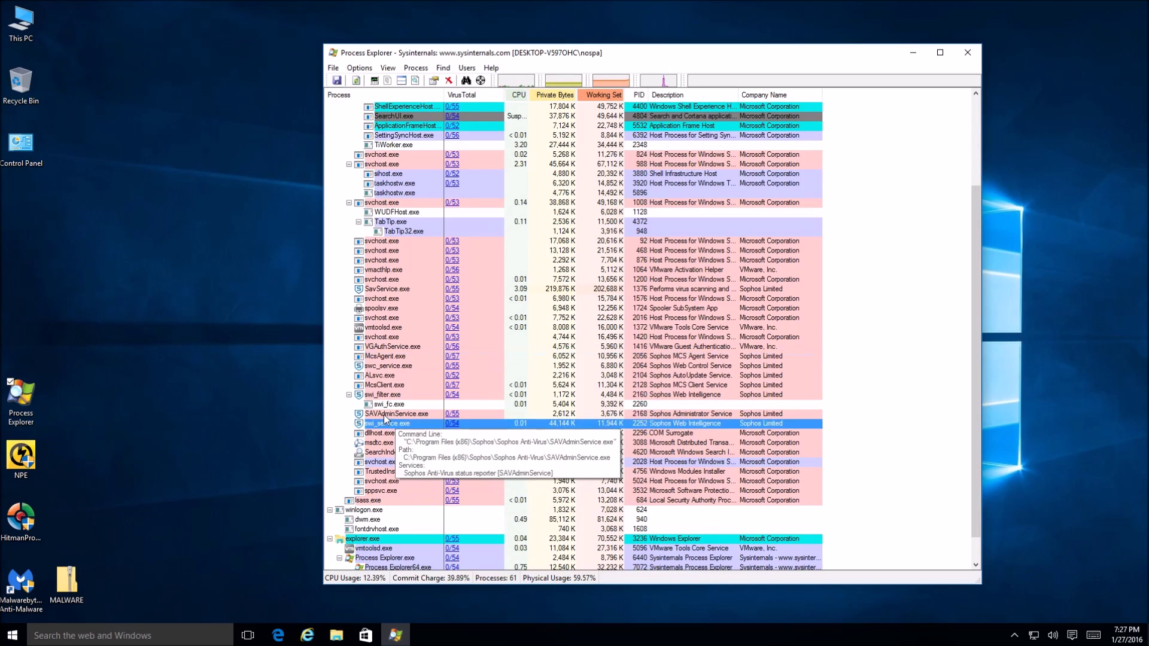
pyautogui.click(384, 395)
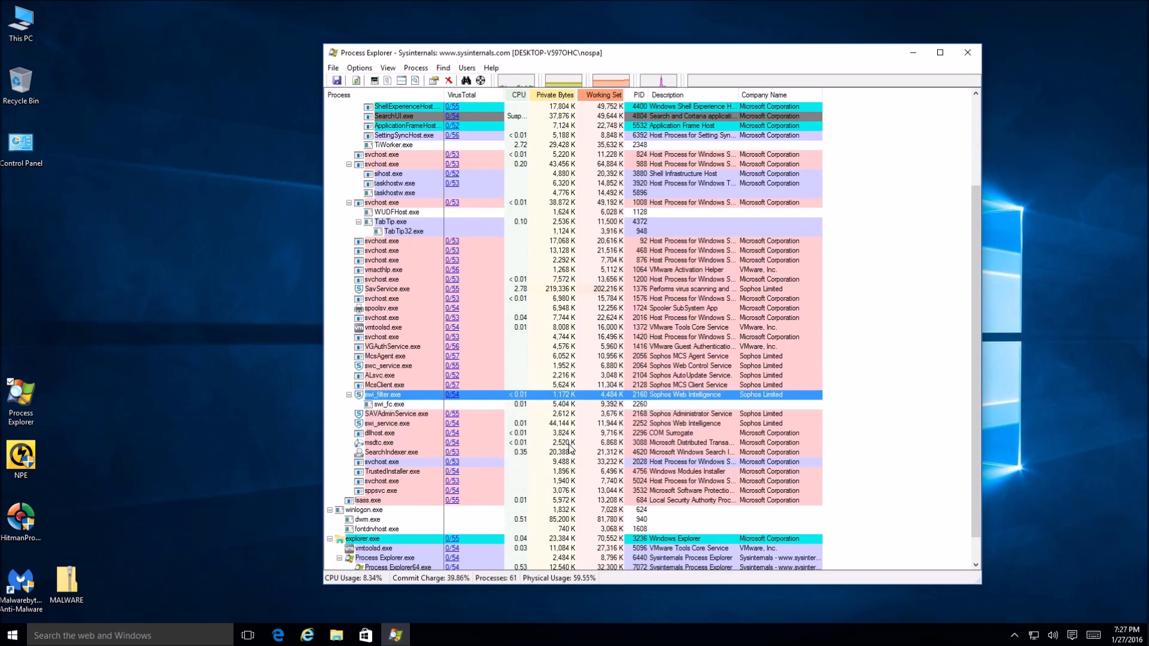
pyautogui.scroll(3, 570, 448)
pyautogui.scroll(-2, 570, 449)
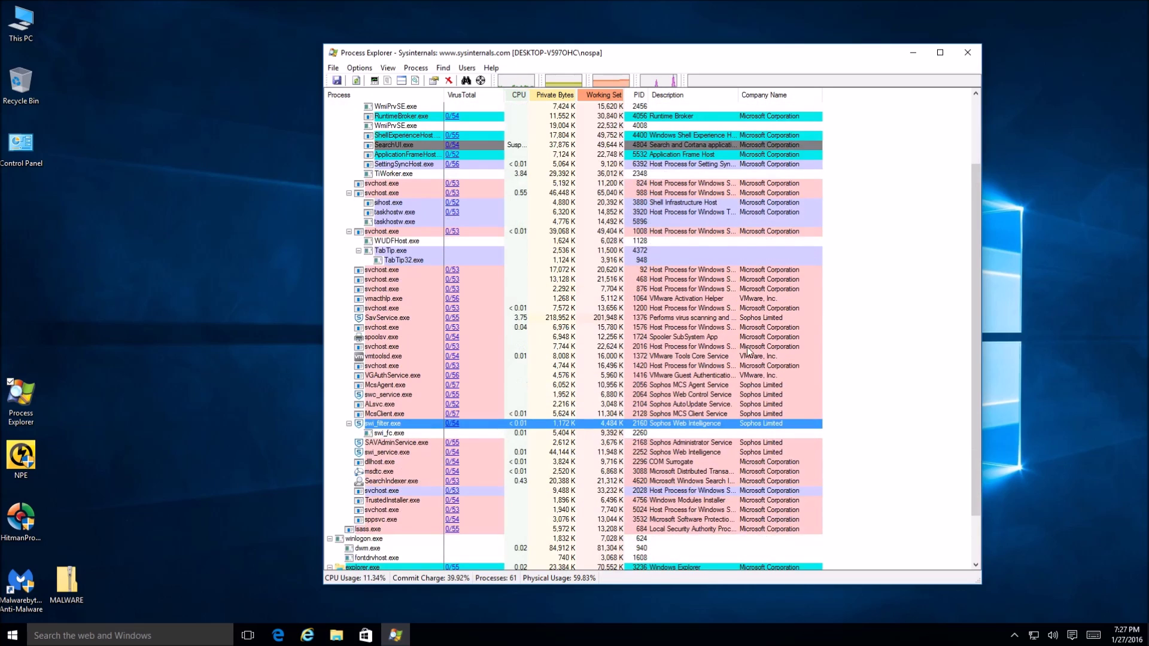
pyautogui.scroll(3, 569, 450)
pyautogui.scroll(-2, 606, 479)
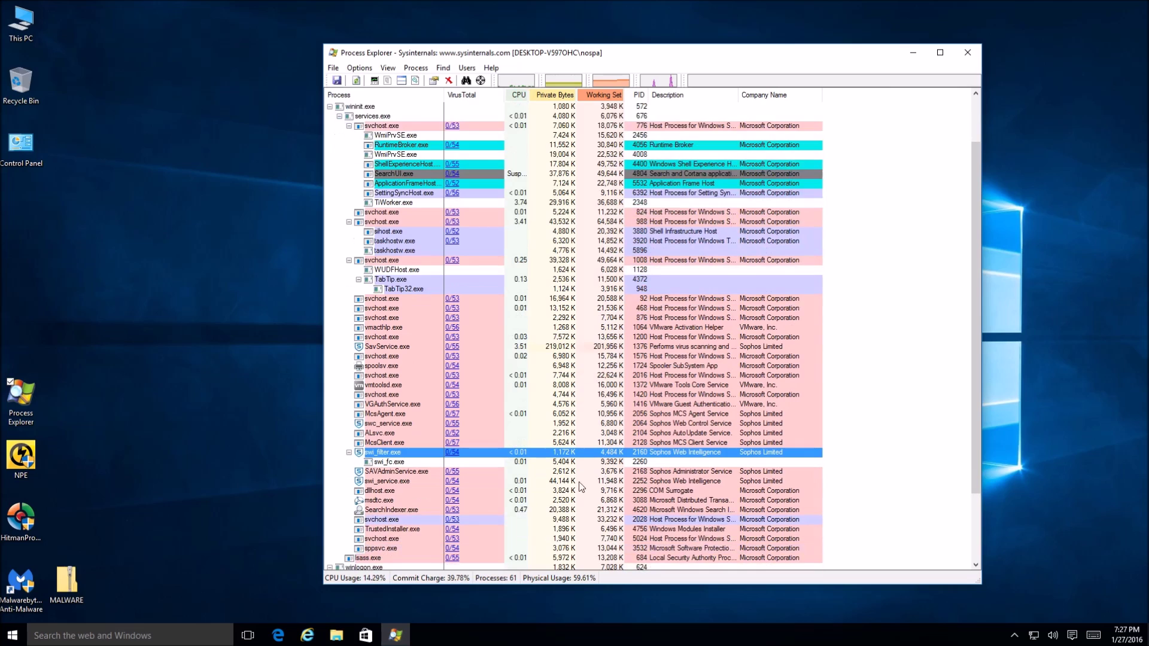
# - Check swi_service.exe's memory use, then close Process Explorer
pyautogui.click(559, 483)
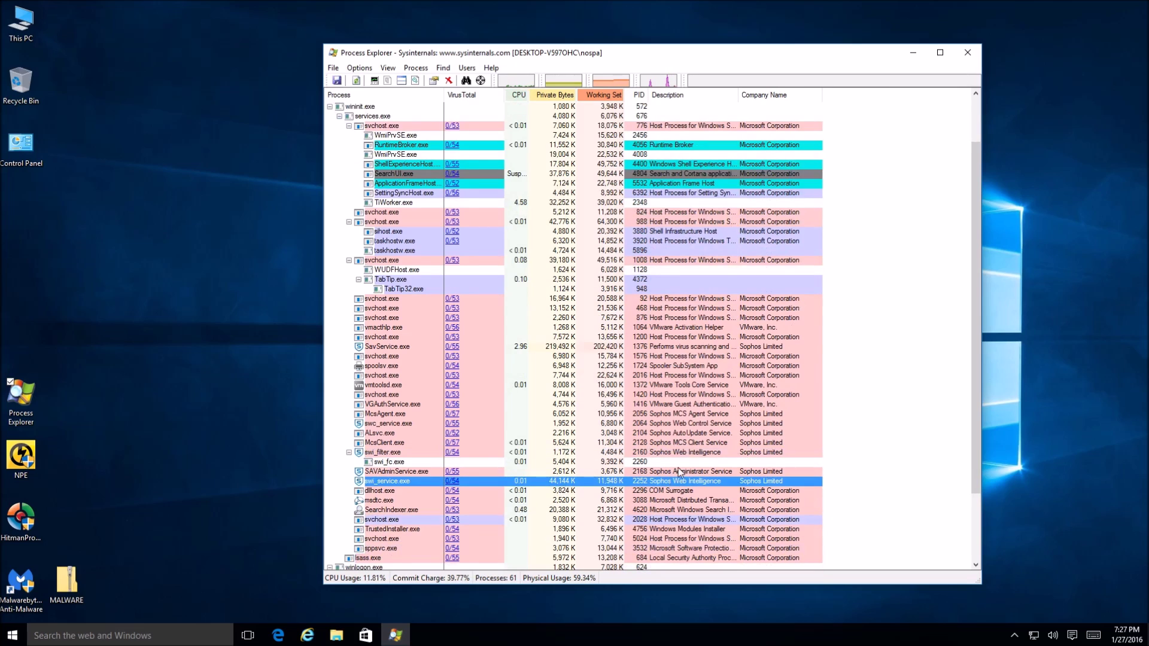
pyautogui.scroll(1, 778, 449)
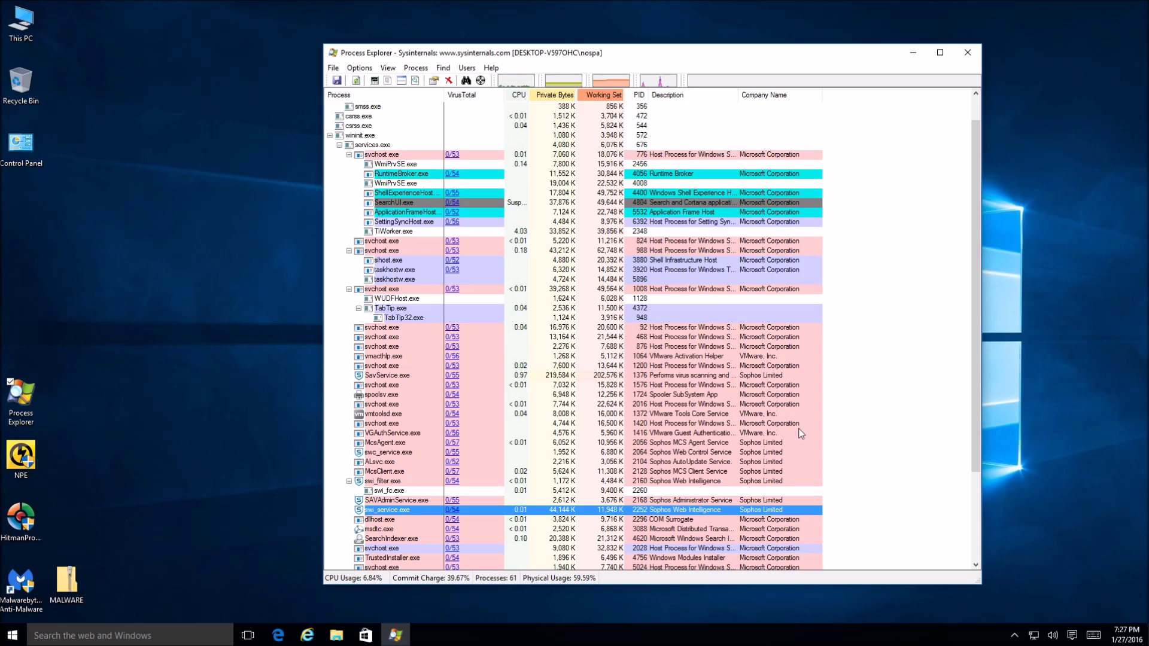
pyautogui.scroll(1, 800, 433)
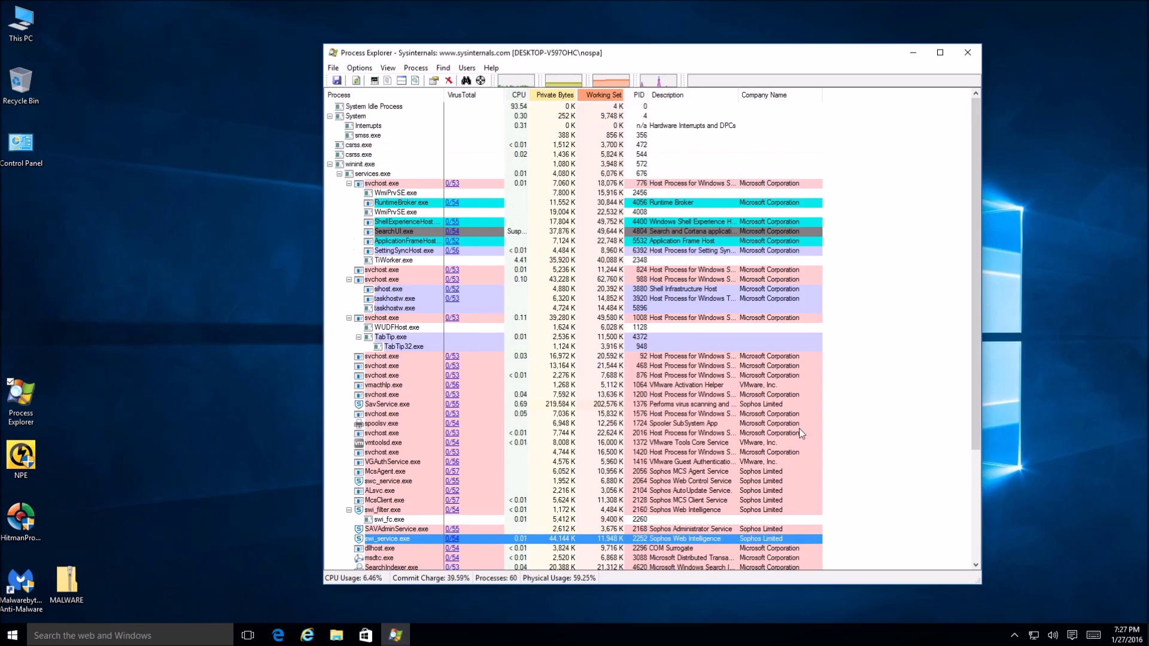
pyautogui.click(958, 56)
# - Launch Sophos Home from the notification area and approve its UAC prompt
pyautogui.click(1011, 633)
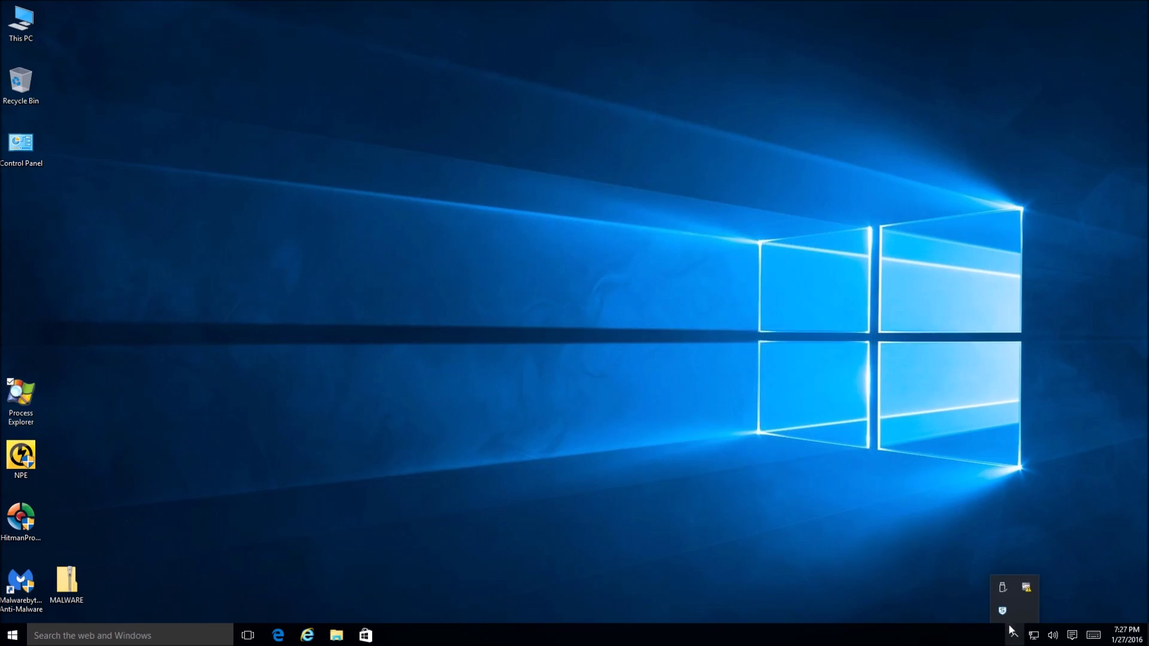
pyautogui.click(1003, 611)
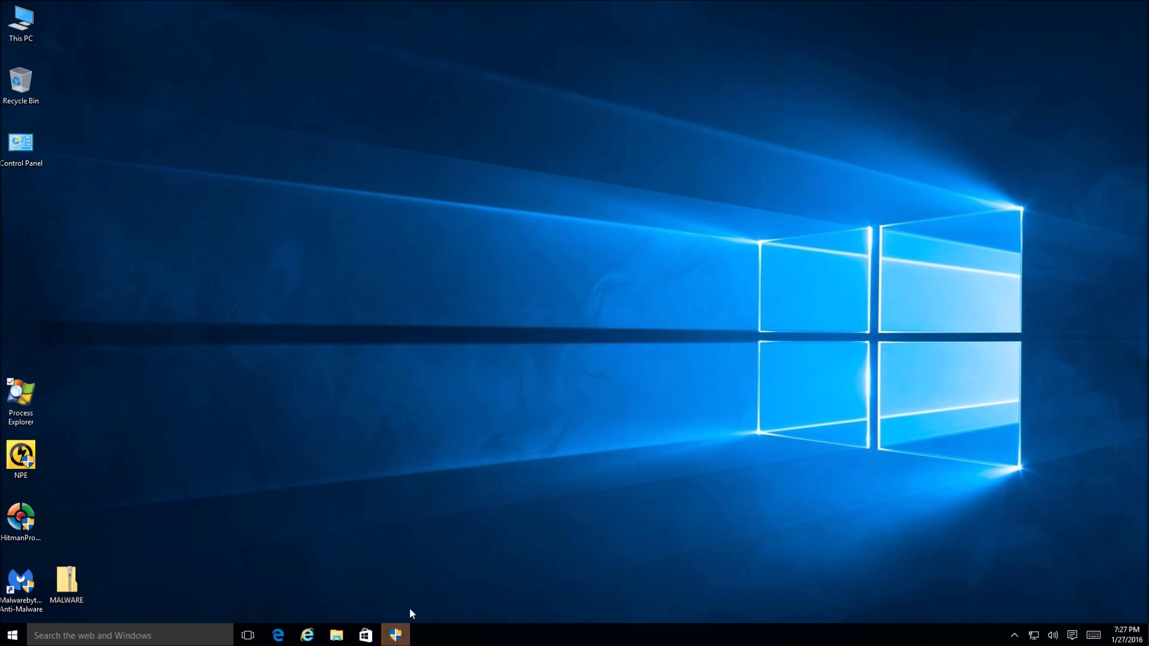
pyautogui.click(395, 637)
pyautogui.click(620, 339)
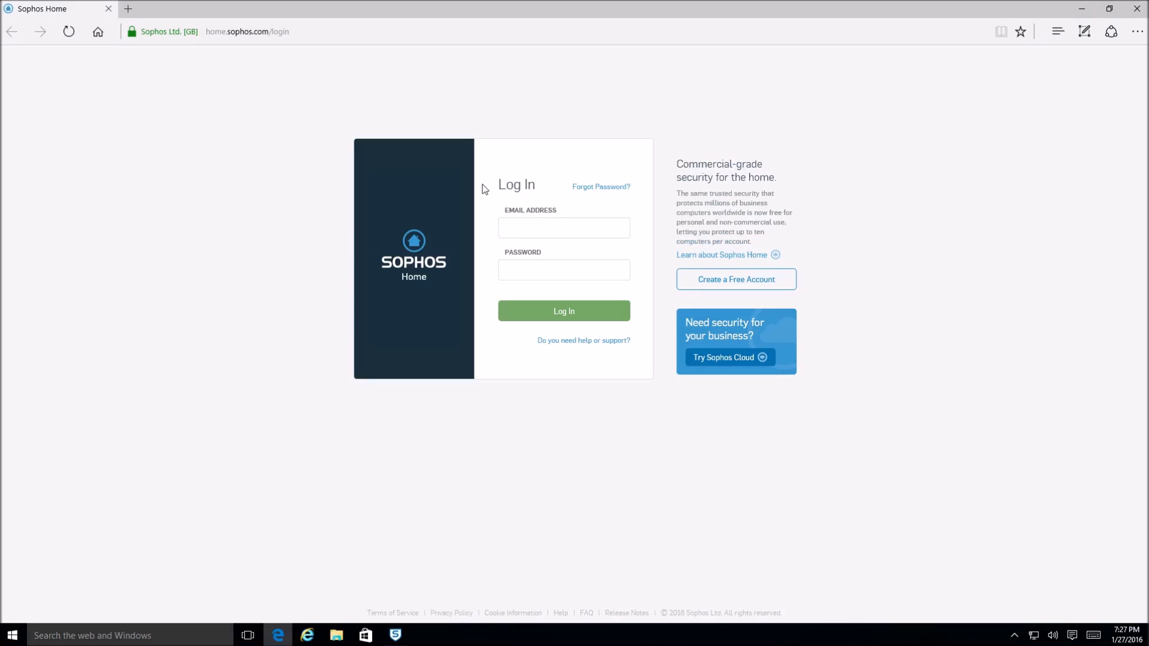
# - Log in with the account e-mail address and password
pyautogui.press('Tab')
pyautogui.write('***********')
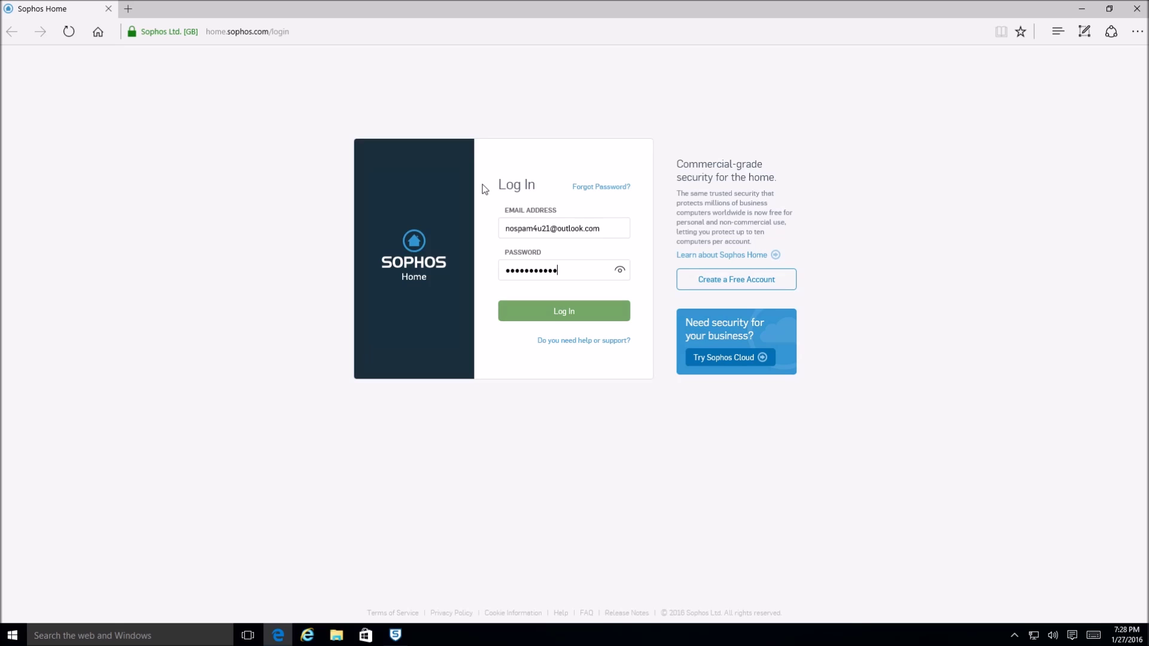
pyautogui.press('Return')
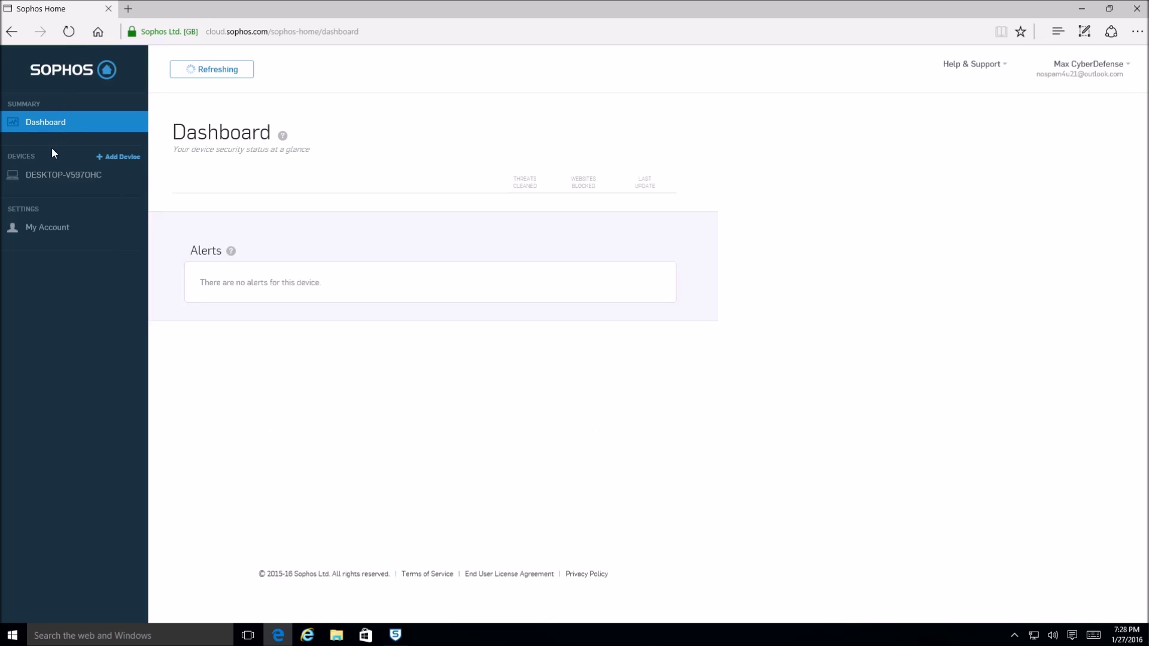
# - Open the details page for DESKTOP-V597OHC
pyautogui.click(40, 176)
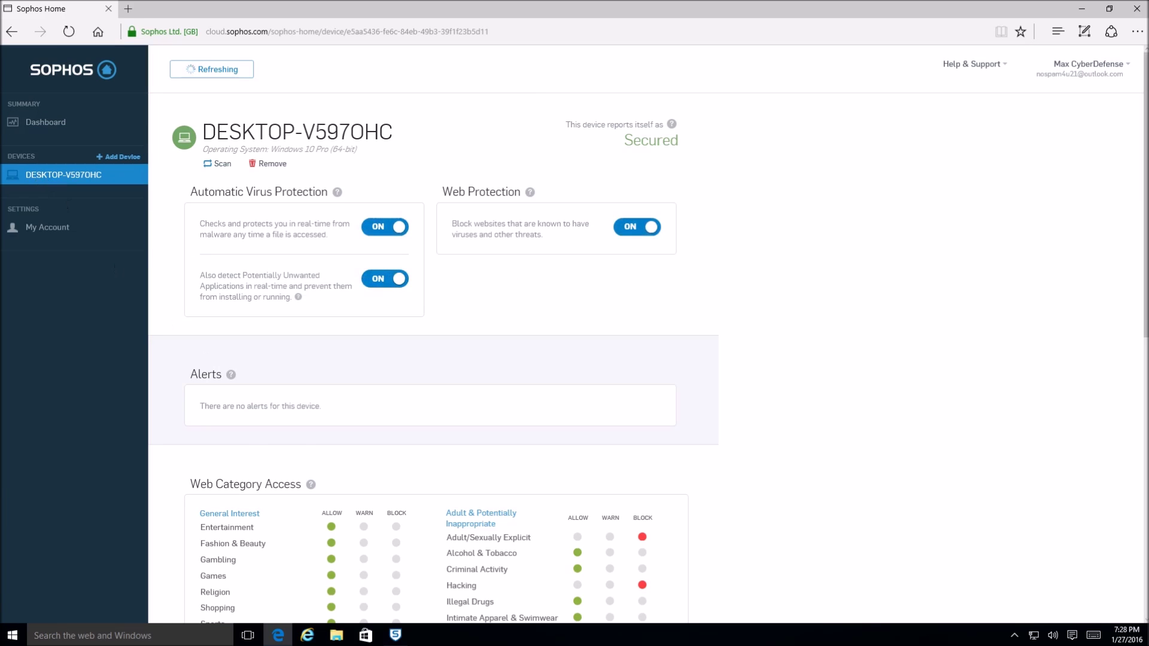
pyautogui.scroll(-15, 221, 378)
pyautogui.scroll(2, 551, 299)
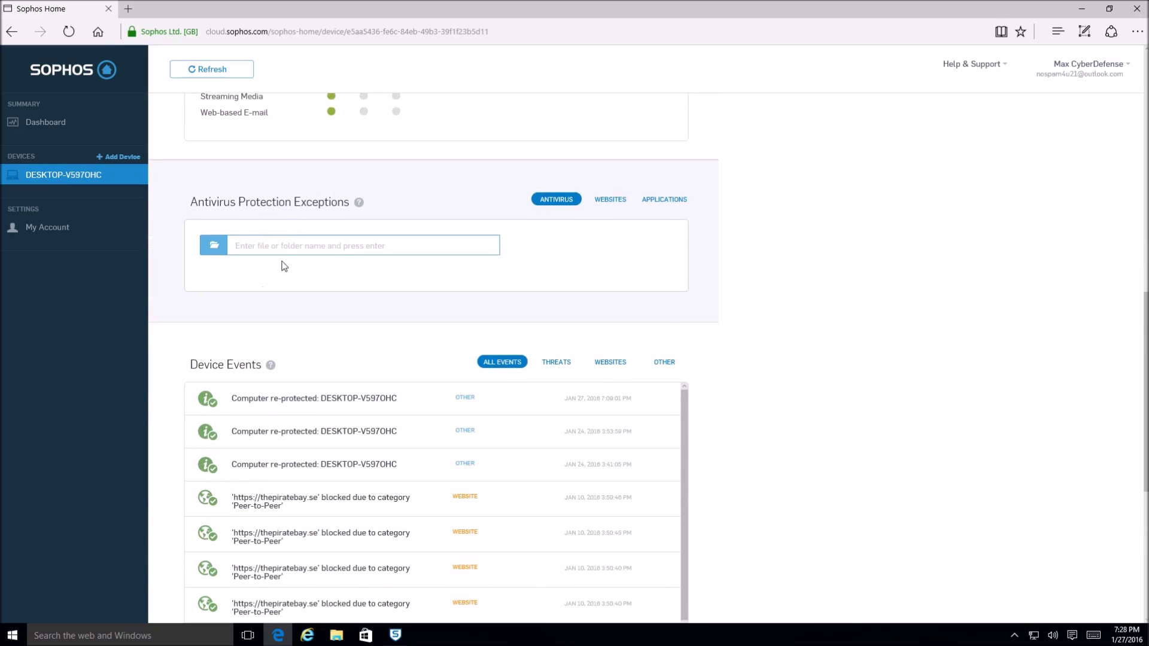
# - Review the Antivirus, Websites and Applications exception tabs
pyautogui.click(236, 250)
pyautogui.click(611, 199)
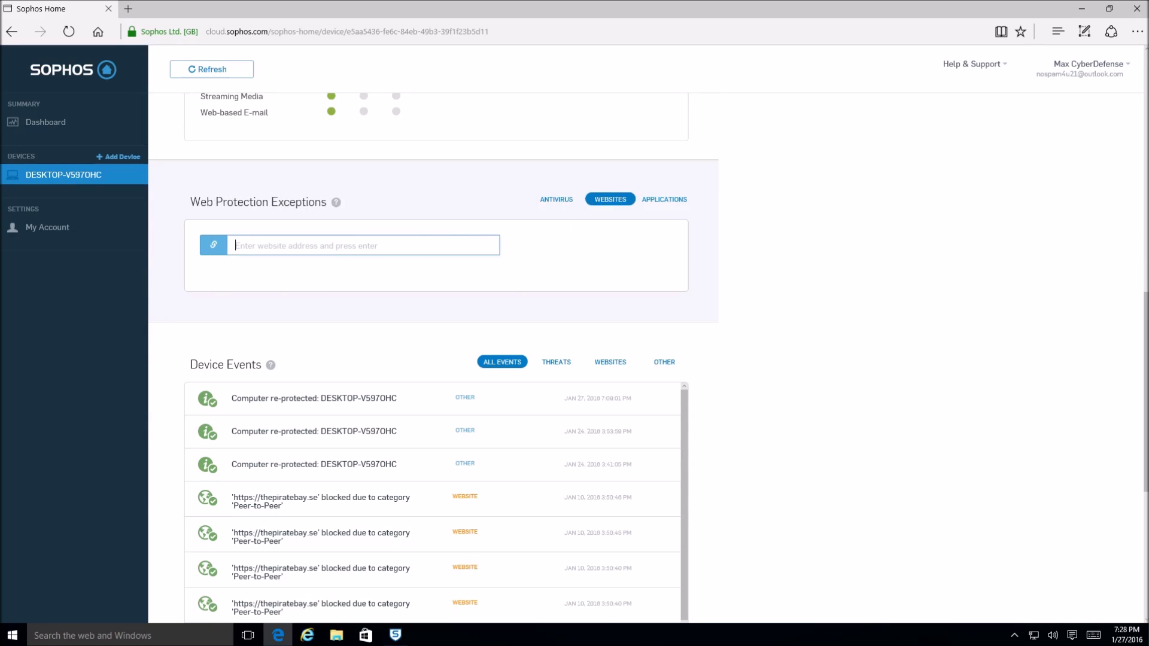
pyautogui.click(649, 200)
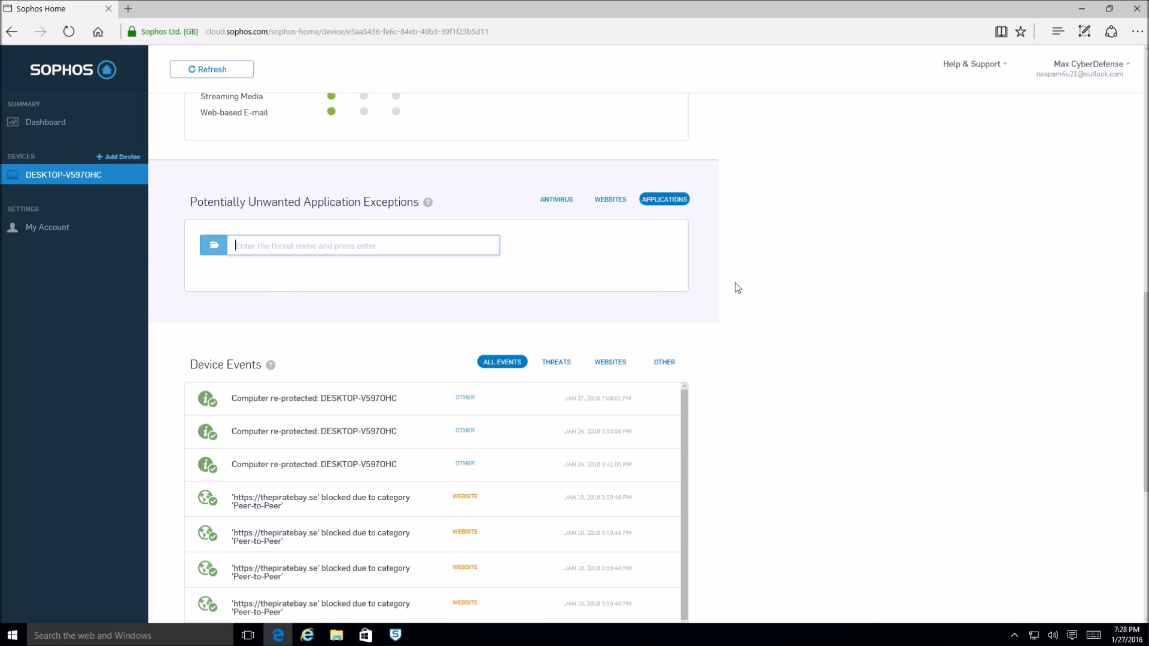
pyautogui.click(613, 200)
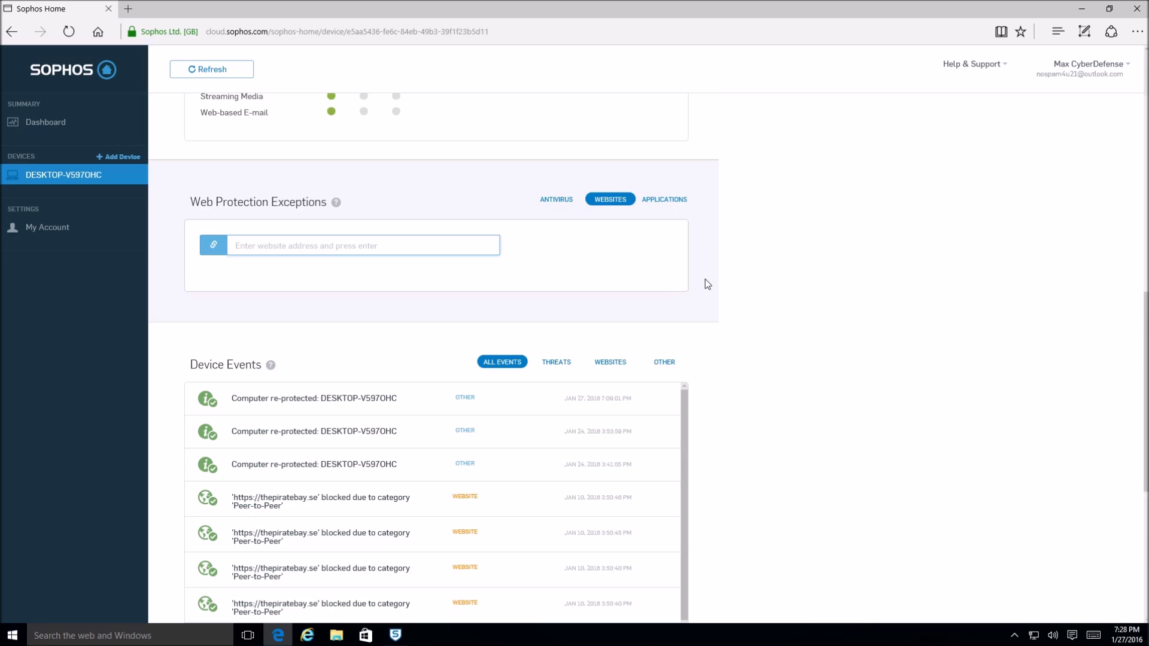
pyautogui.scroll(-8, 688, 311)
pyautogui.scroll(10, 697, 353)
pyautogui.scroll(3, 701, 362)
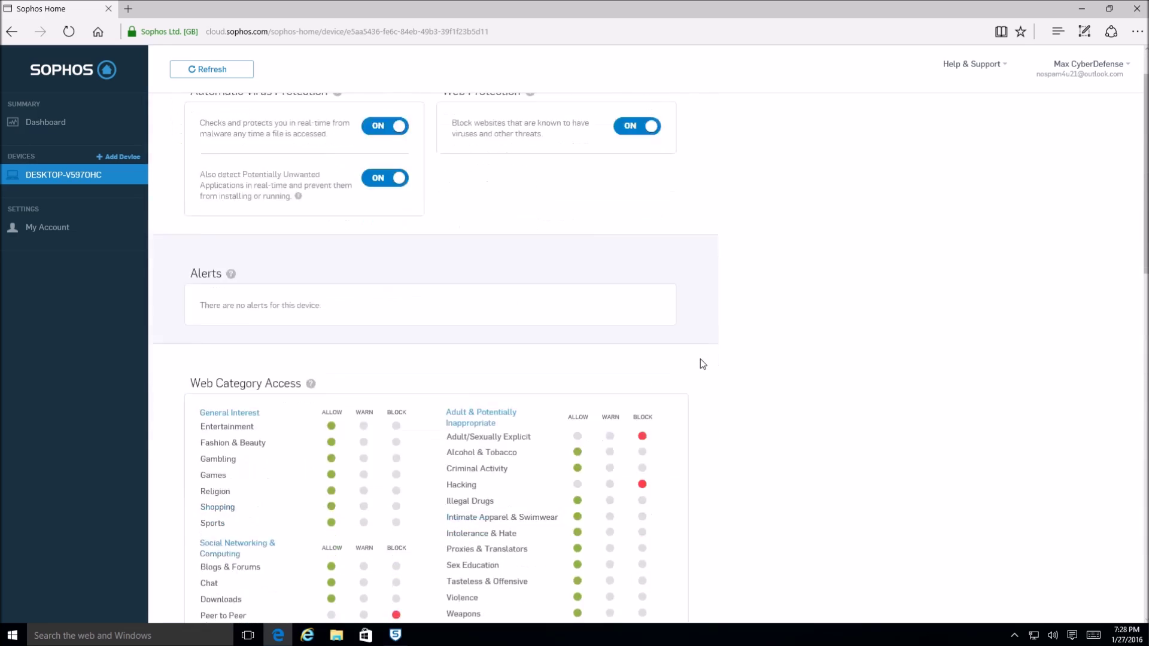
pyautogui.scroll(-7, 697, 389)
pyautogui.click(558, 287)
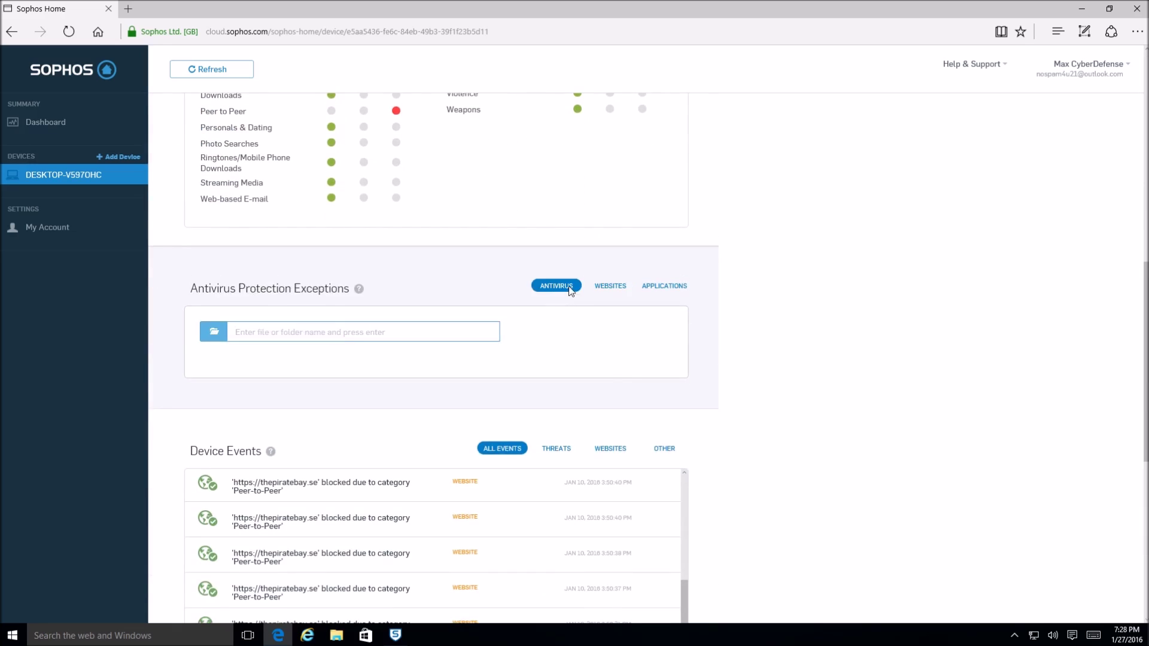
pyautogui.click(658, 286)
pyautogui.click(615, 287)
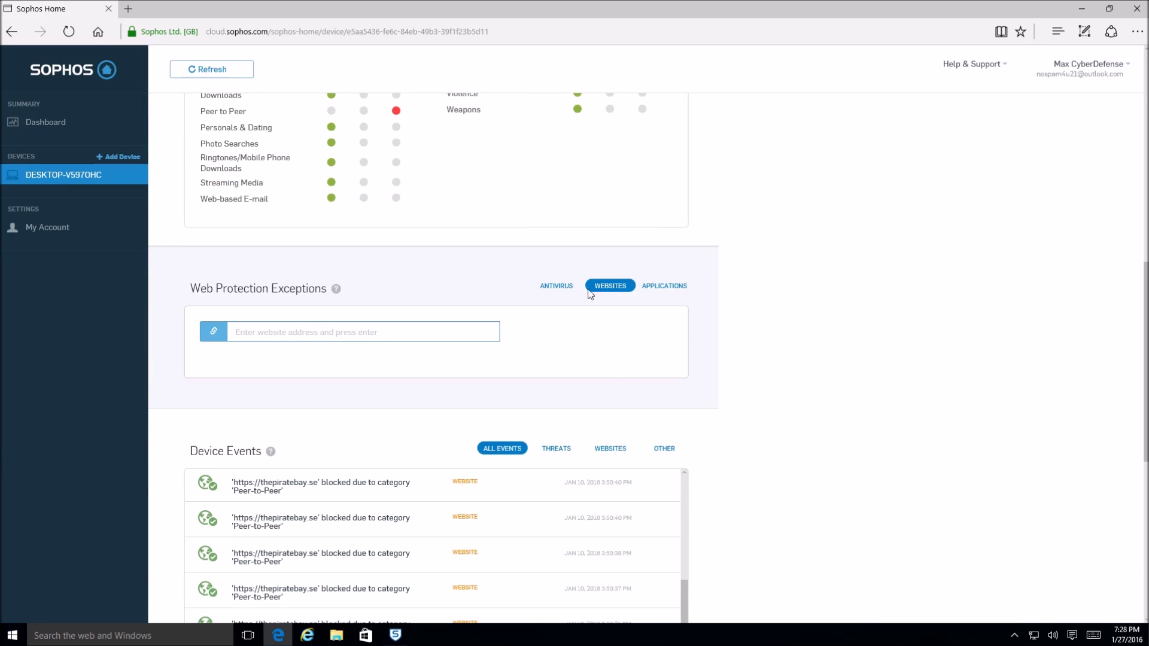
# - Scroll through the Device Events log, then close the Edge browser
pyautogui.scroll(10, 579, 333)
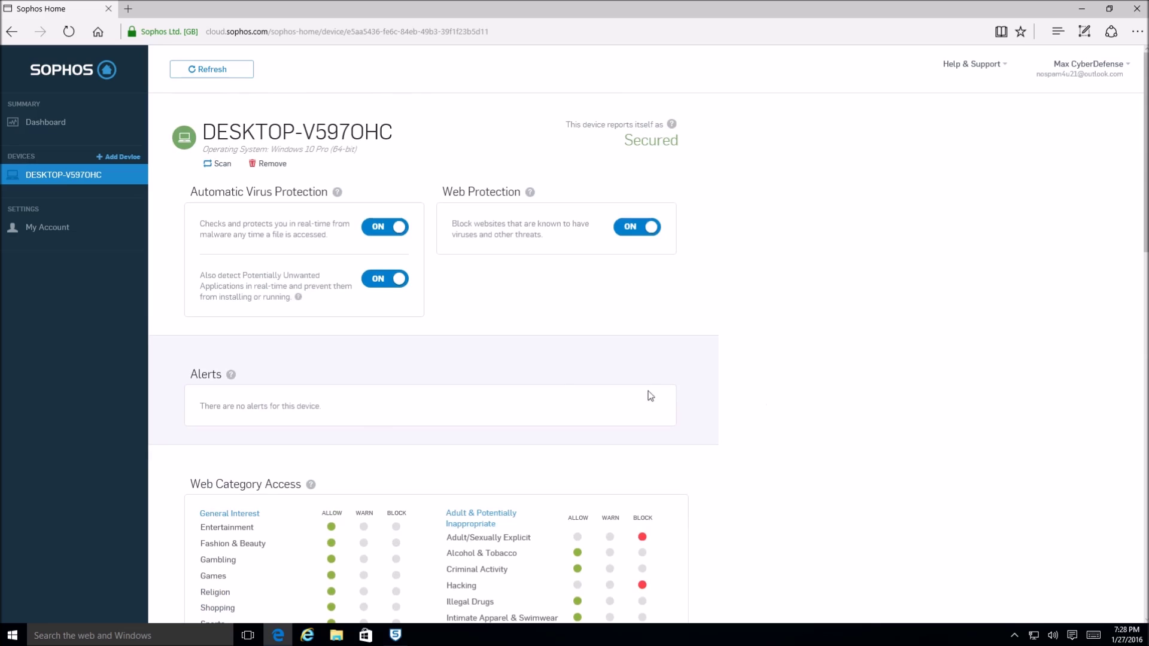
pyautogui.scroll(-10, 360, 393)
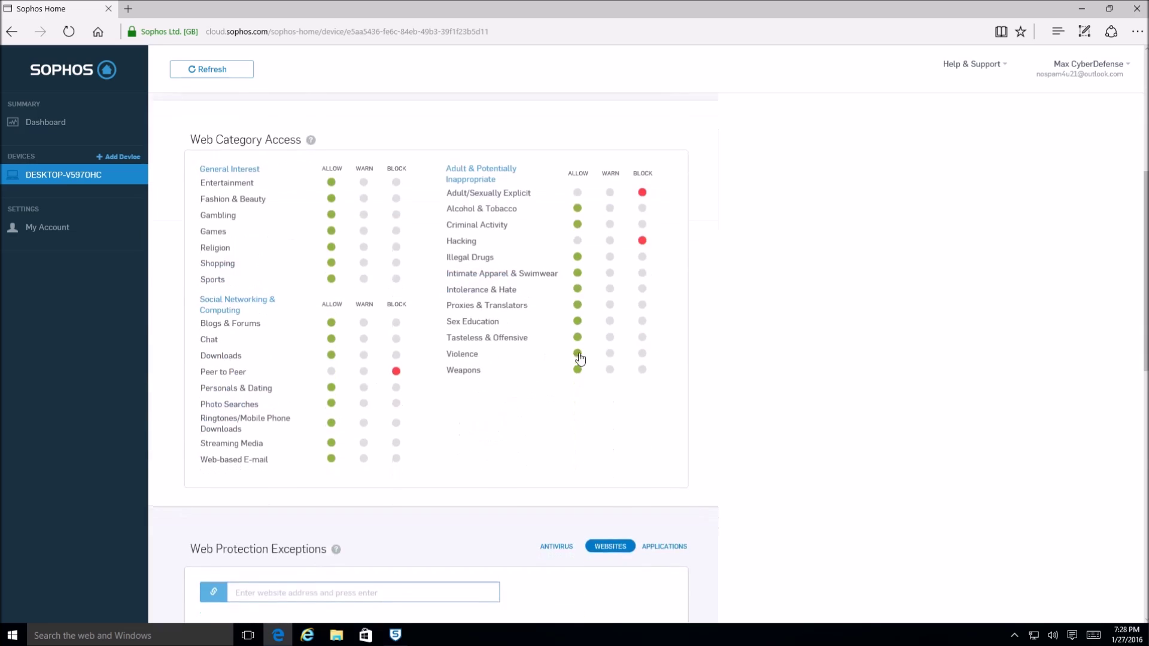
pyautogui.scroll(-2, 631, 371)
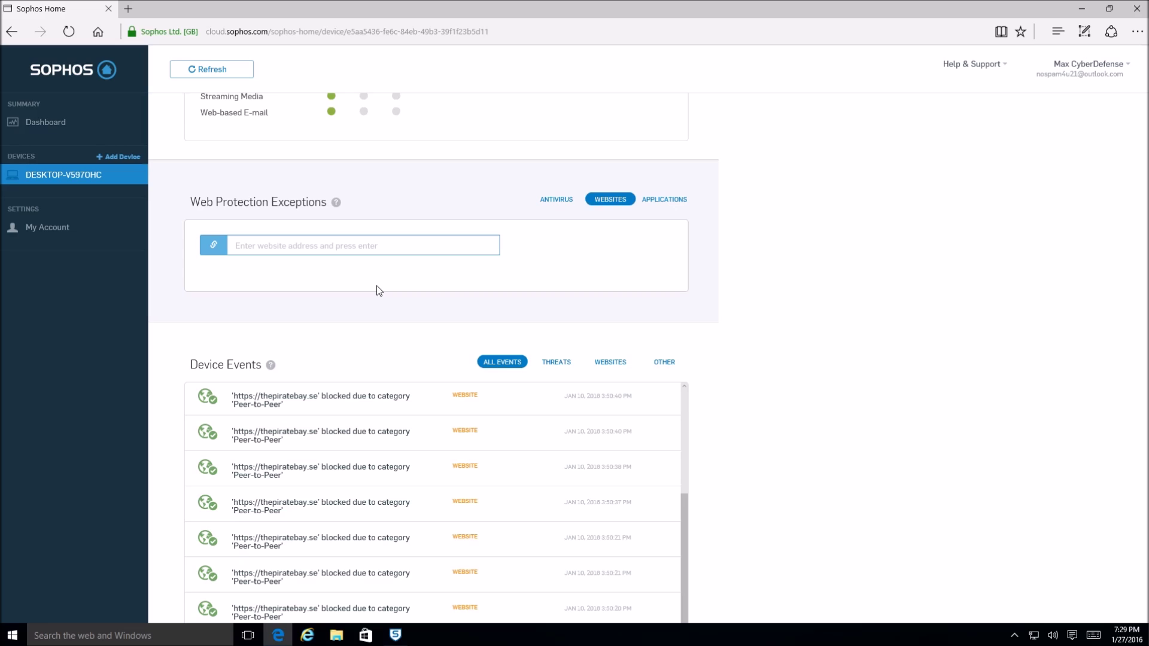
pyautogui.scroll(-4, 823, 285)
pyautogui.scroll(8, 810, 287)
pyautogui.scroll(10, 801, 287)
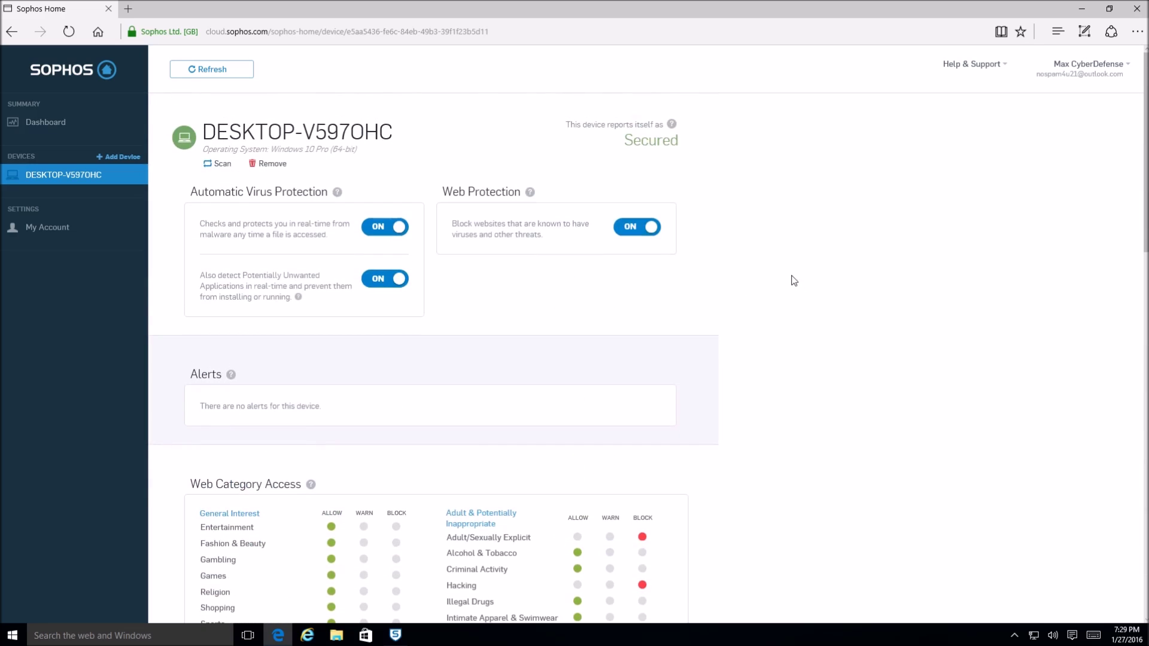
pyautogui.click(1136, 8)
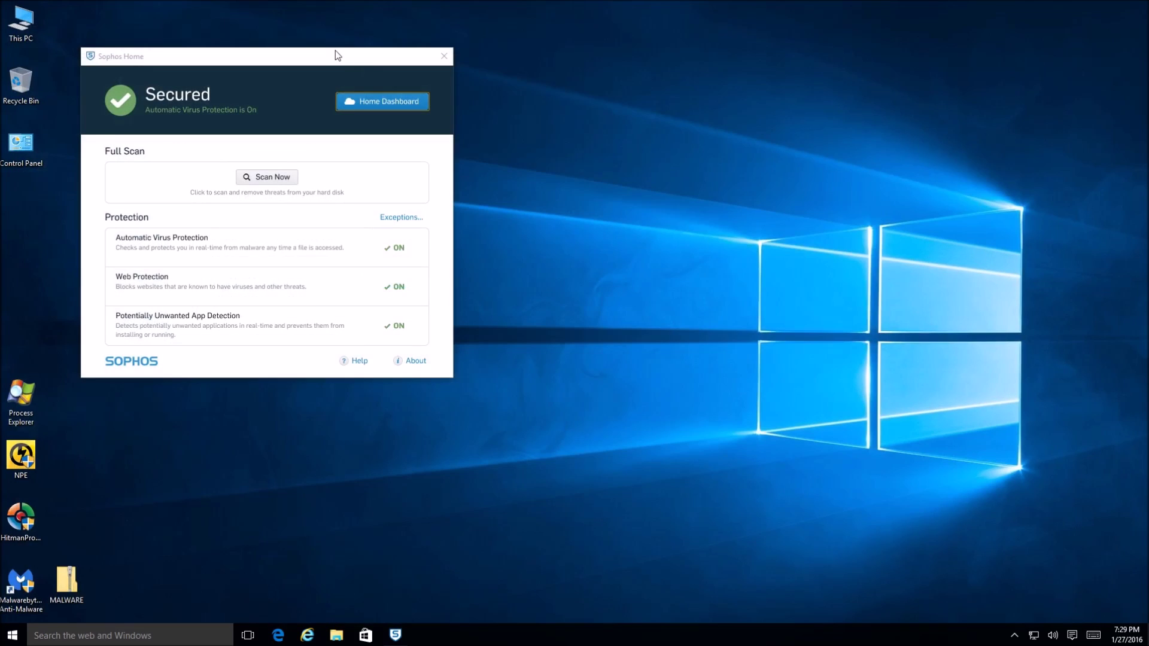
# - Drag the Sophos Home window from the top-left to the centre of the screen
pyautogui.moveTo(335, 52); pyautogui.dragTo(638, 161)
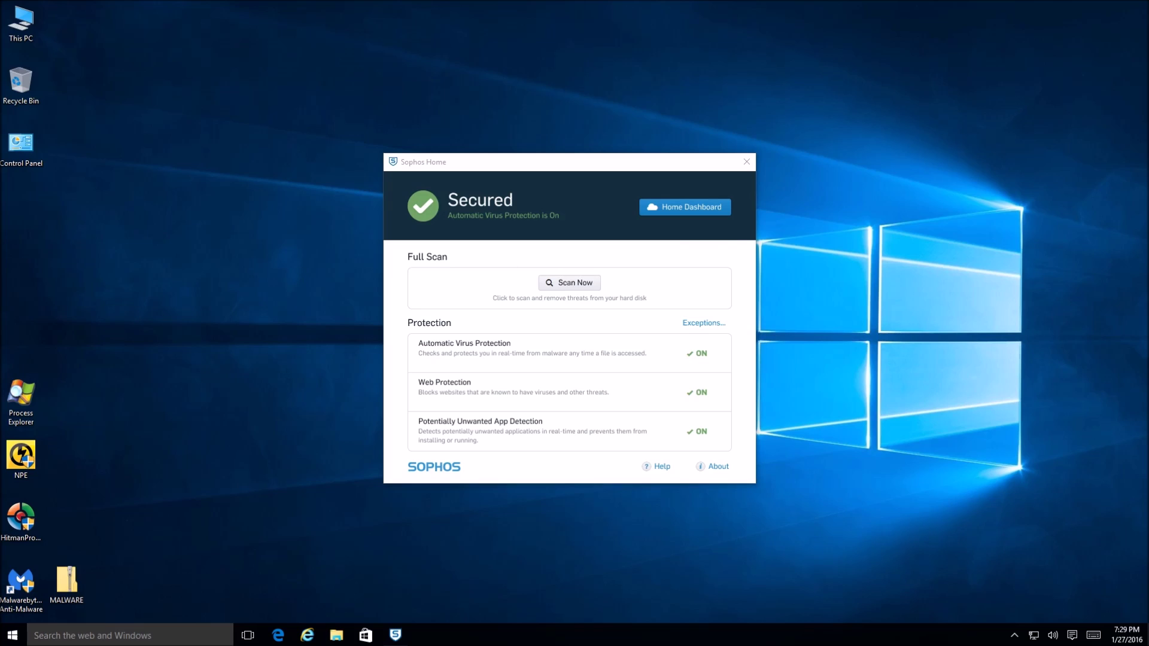
pyautogui.click(551, 173)
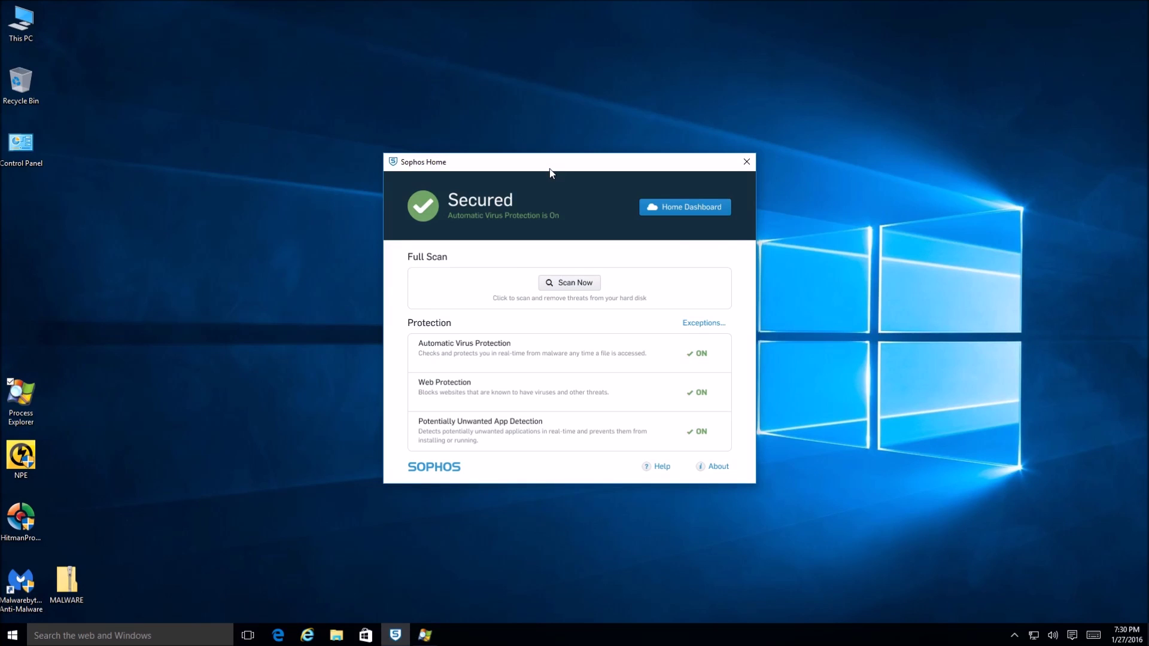